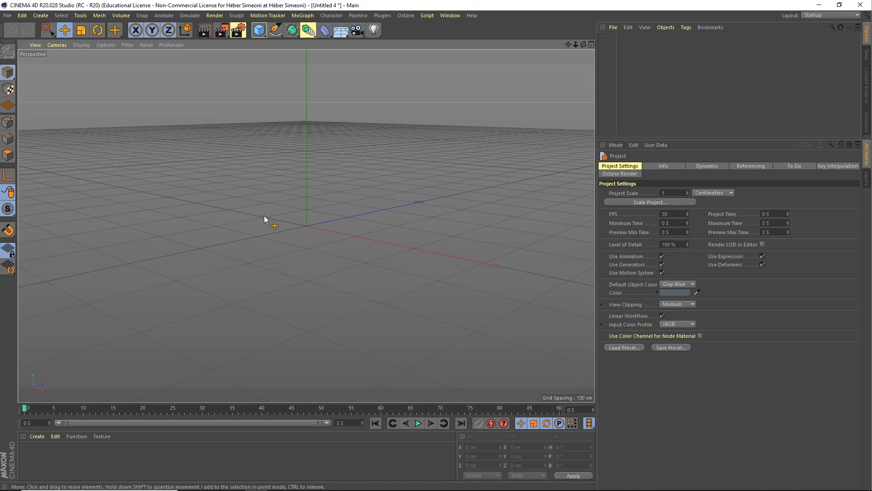
Add a cube primitive at the centre of the scene.
alt+drag(327, 230, 307, 221)
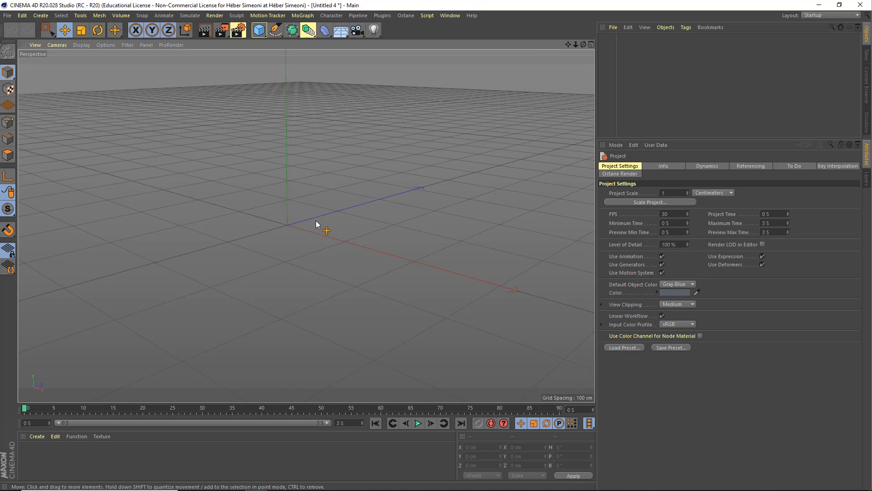
click(259, 30)
mouse_move(318, 198)
alt+mouse_down()
mouse_move(307, 202)
mouse_move(316, 198)
alt+mouse_up()
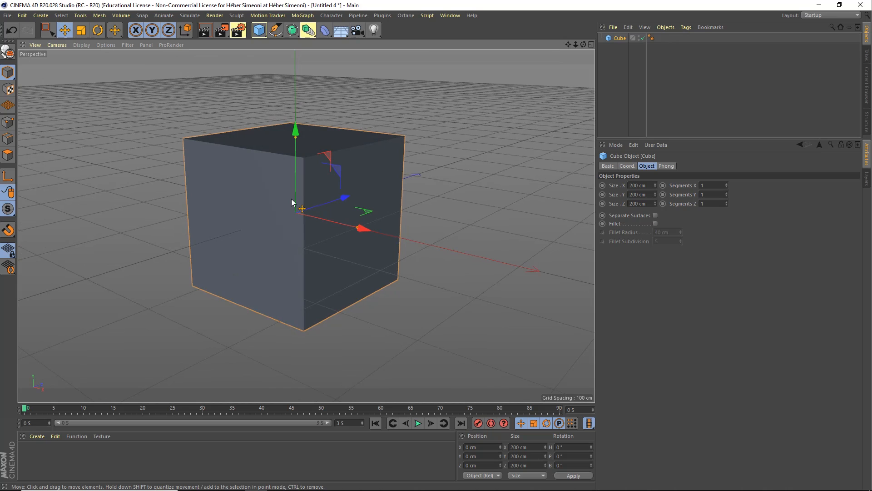
alt+drag(292, 199, 323, 206)
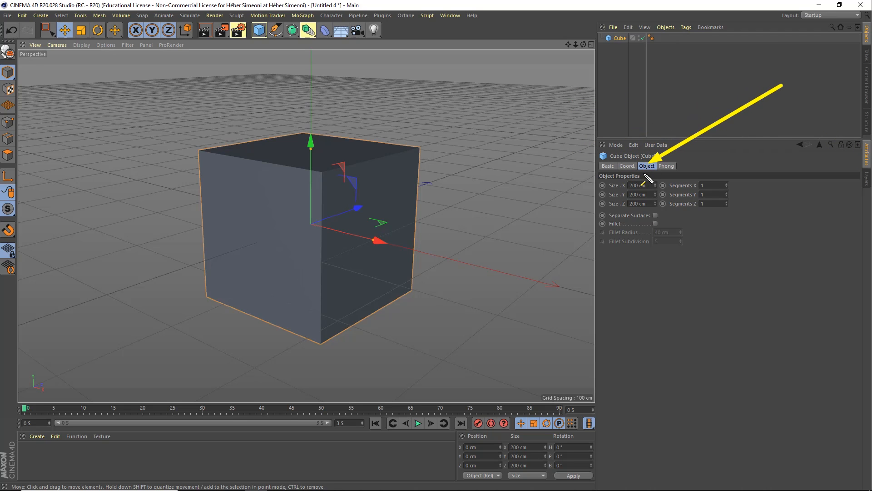
click(617, 191)
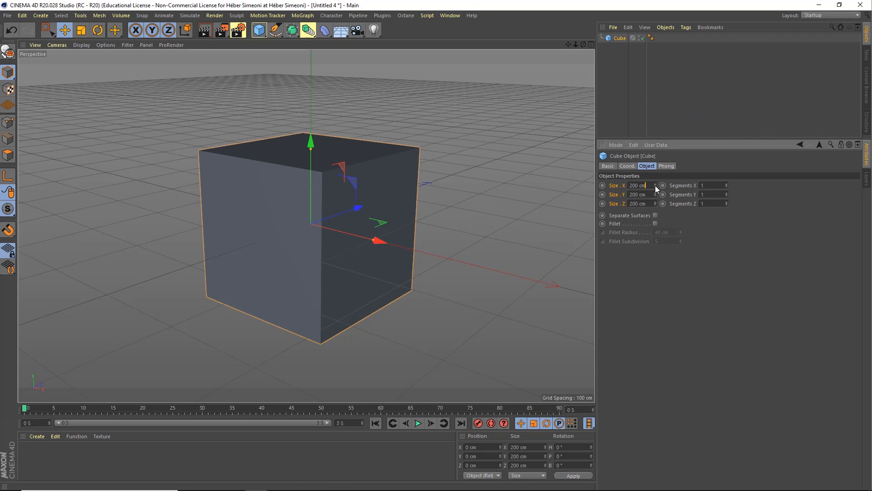
drag(655, 185, 661, 205)
key(ctrl+z)
key(ctrl+z)
key(ctrl+z)
Set the cube's Y size to 100 cm and its Z size to 40 cm.
double_click(640, 185)
key(Tab)
text(100)
key(Tab)
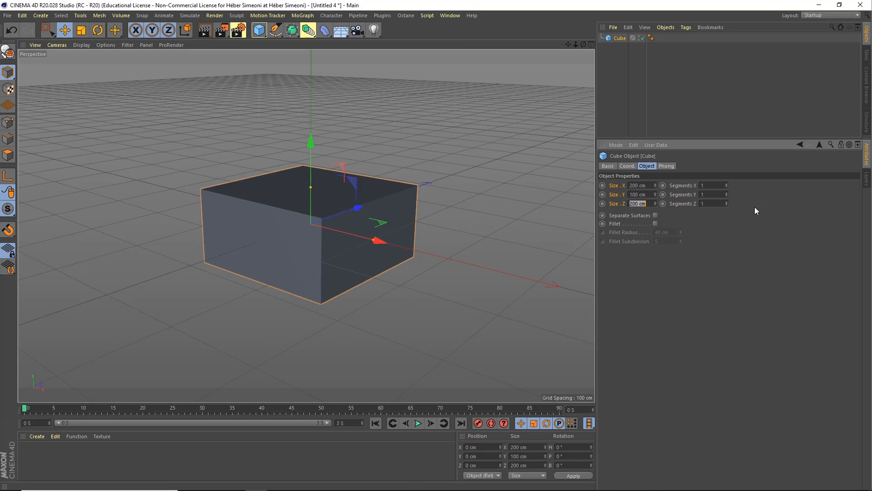
text(40)
key(Return)
alt+drag(152, 224, 333, 226)
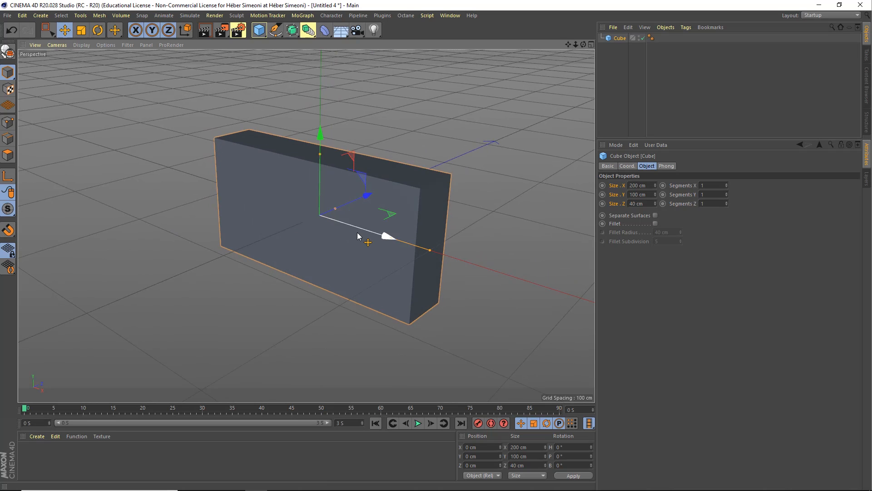
mouse_move(291, 217)
mouse_down()
mouse_move(315, 254)
mouse_move(318, 190)
mouse_move(315, 218)
mouse_up()
mouse_move(382, 213)
mouse_down()
mouse_move(399, 200)
mouse_move(382, 202)
mouse_up()
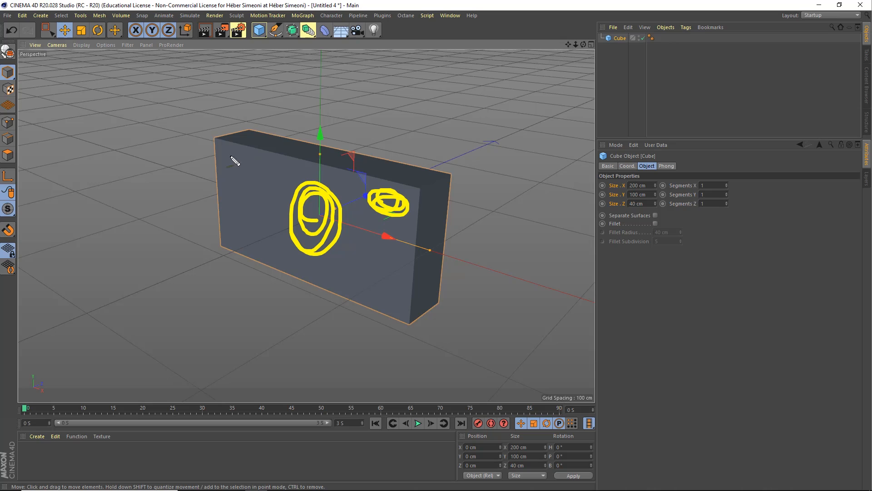
mouse_move(245, 137)
mouse_down()
mouse_move(280, 140)
mouse_move(272, 144)
mouse_move(248, 136)
mouse_move(280, 133)
mouse_up()
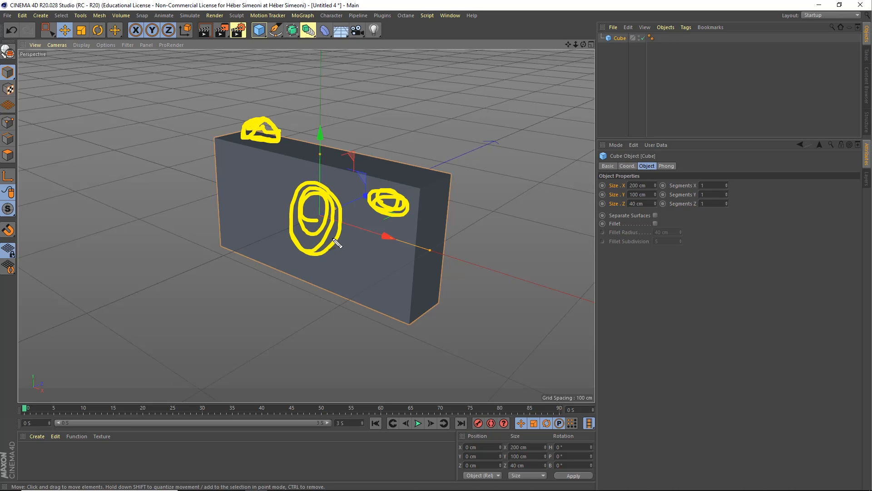
key(Escape)
click(619, 38)
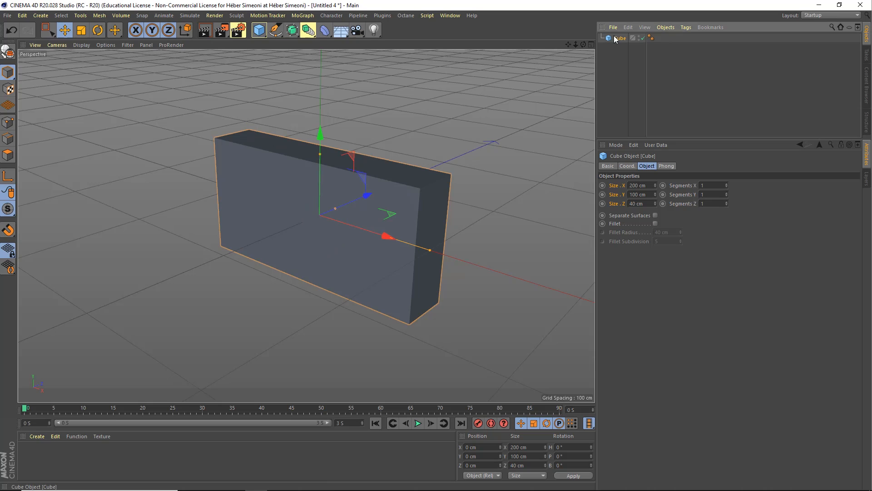
click(648, 166)
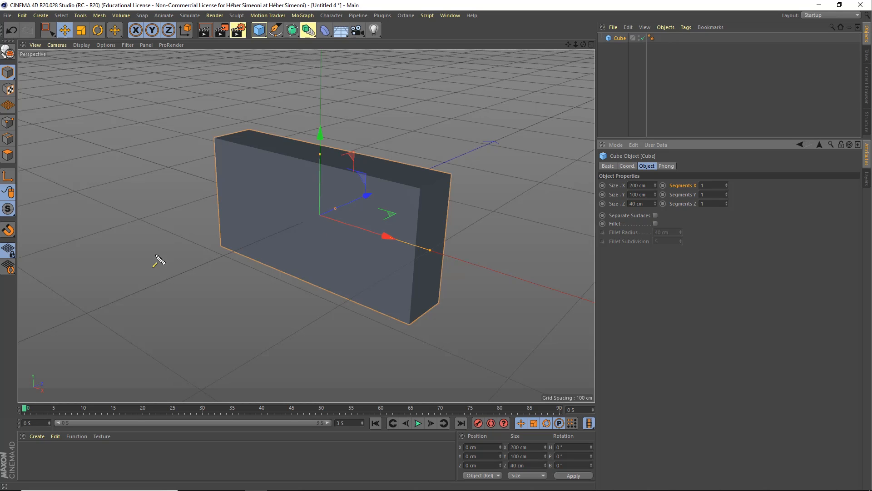
Set the perspective view's display mode to Gouraud Shading (Lines).
click(81, 45)
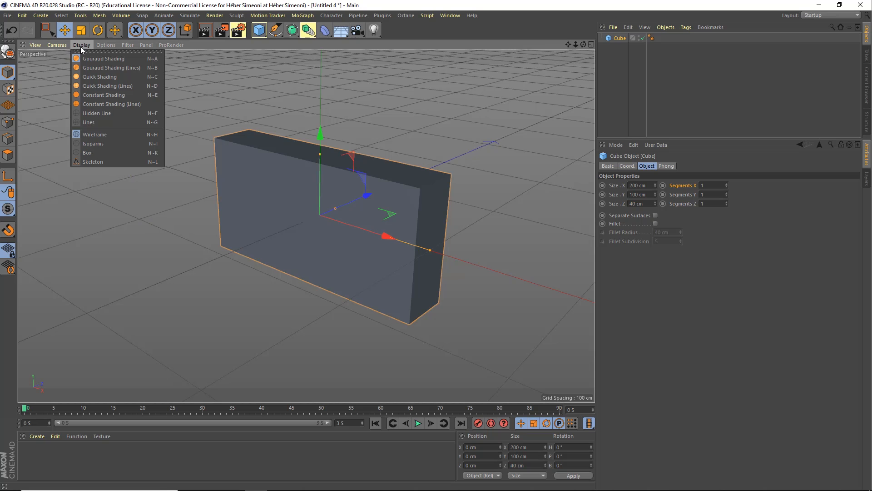
click(95, 67)
scroll(427, 207, up, 2)
alt+right_drag(429, 205, 439, 185)
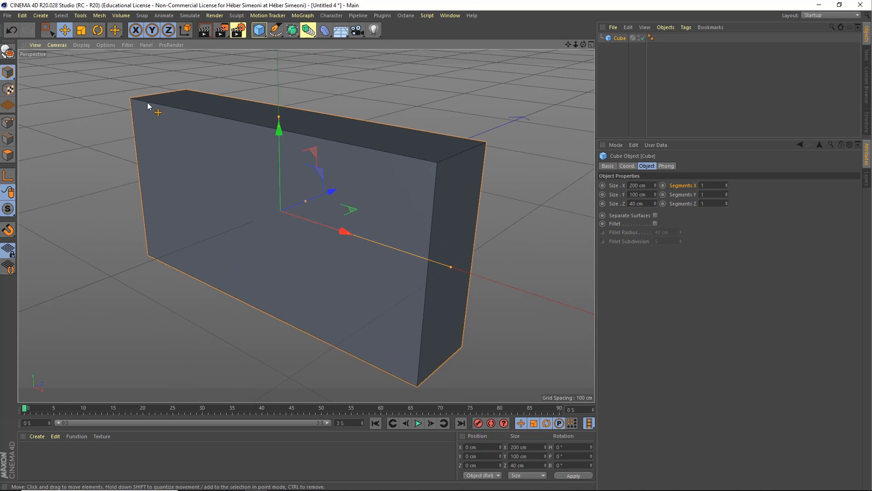
Switch the view to plain Gouraud Shading and back to Gouraud Shading (Lines) to compare them.
click(74, 45)
click(85, 58)
click(88, 46)
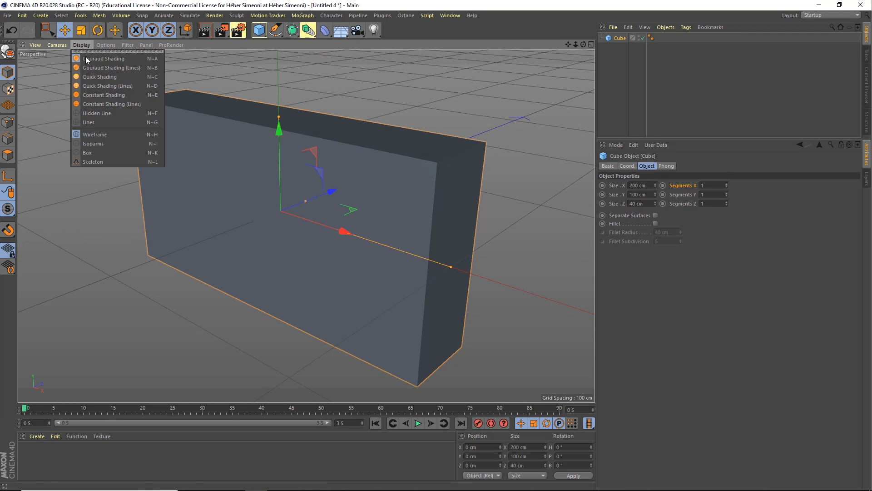
click(100, 68)
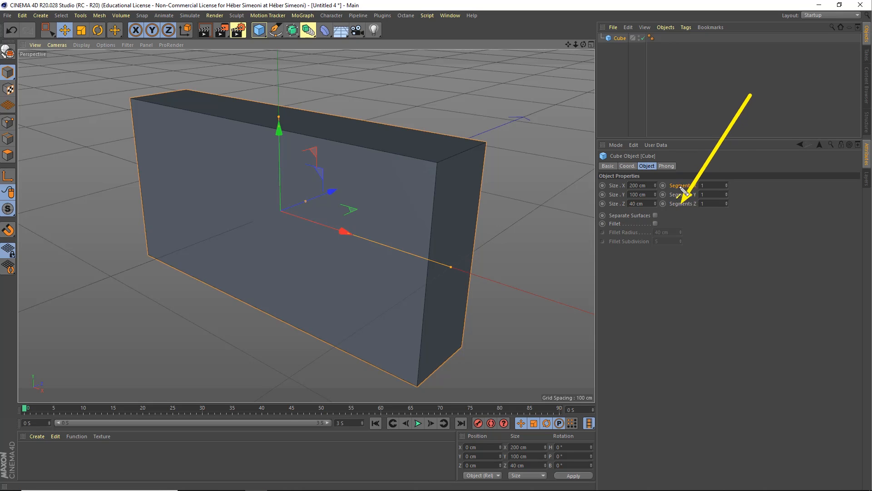
Set the cube's segments to 5 in X, 3 in Y and 3 in Z.
drag(706, 168, 711, 184)
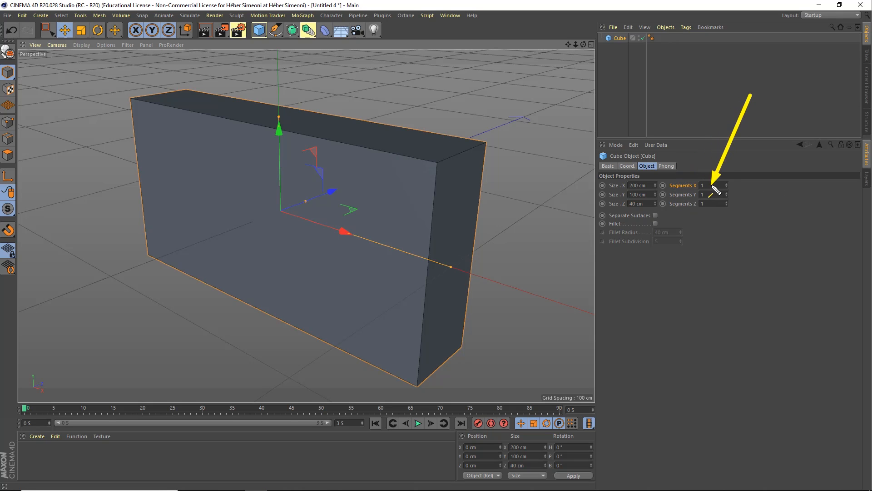
key(Escape)
scroll(716, 185, up, 2)
scroll(716, 185, up, 2)
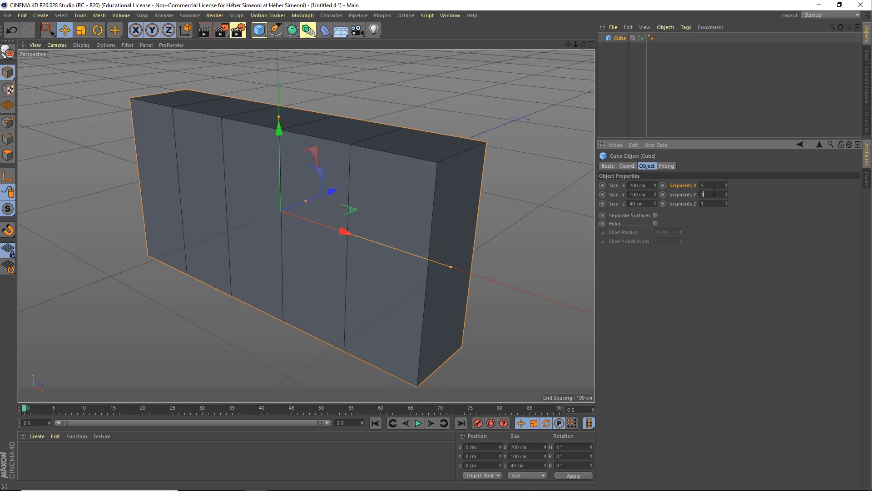
scroll(714, 192, up, 2)
scroll(712, 204, down, 1)
alt+drag(363, 203, 313, 197)
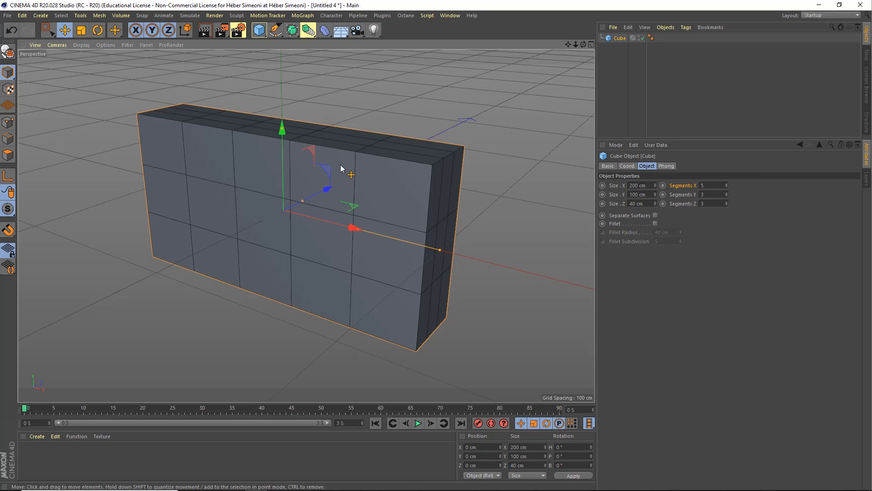
Enable the fillet on the cube to round its edges.
scroll(340, 164, down, 3)
alt+drag(334, 183, 327, 191)
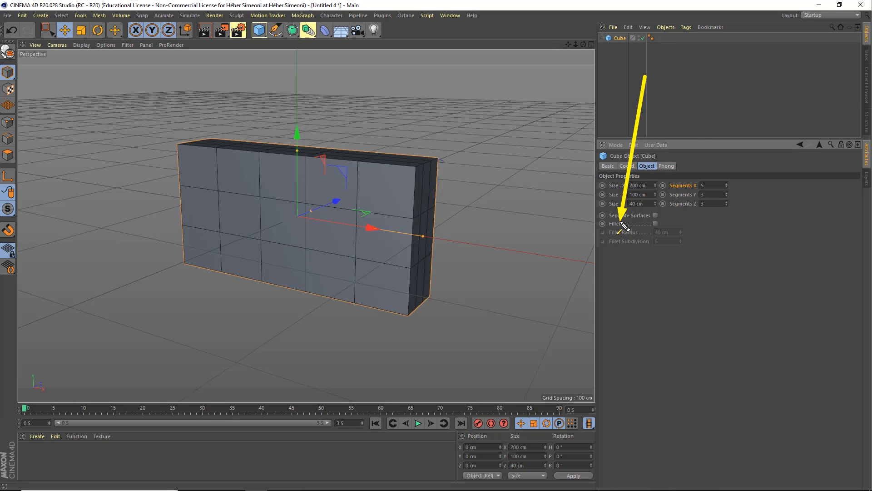
click(655, 223)
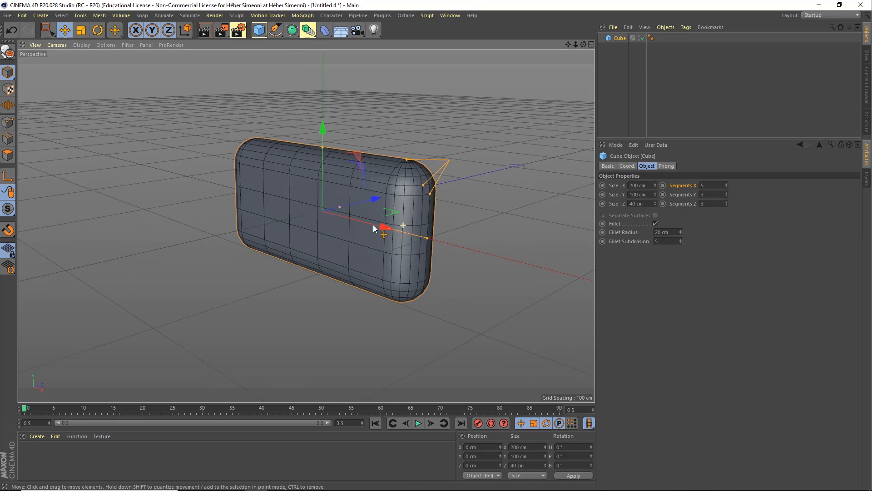
scroll(379, 205, up, 3)
alt+drag(378, 205, 343, 198)
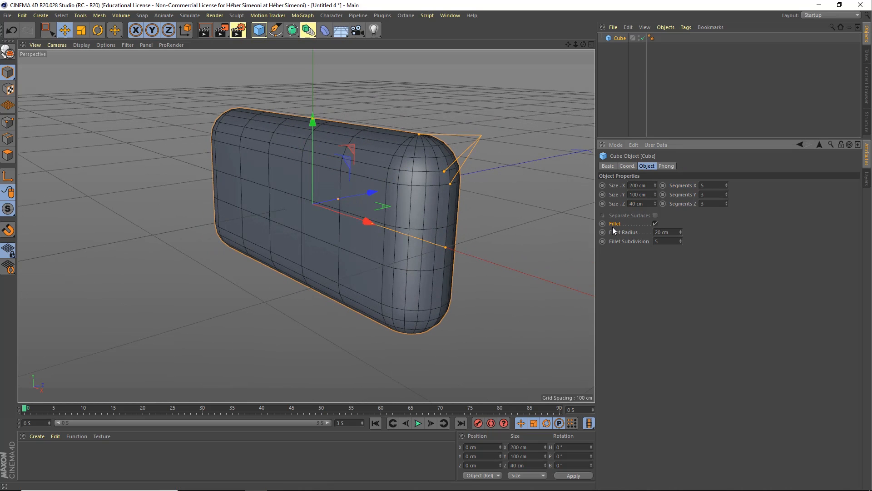
Set the cube's fillet radius to 4 cm and its fillet subdivision to 4.
drag(681, 232, 681, 234)
text(4)
key(Tab)
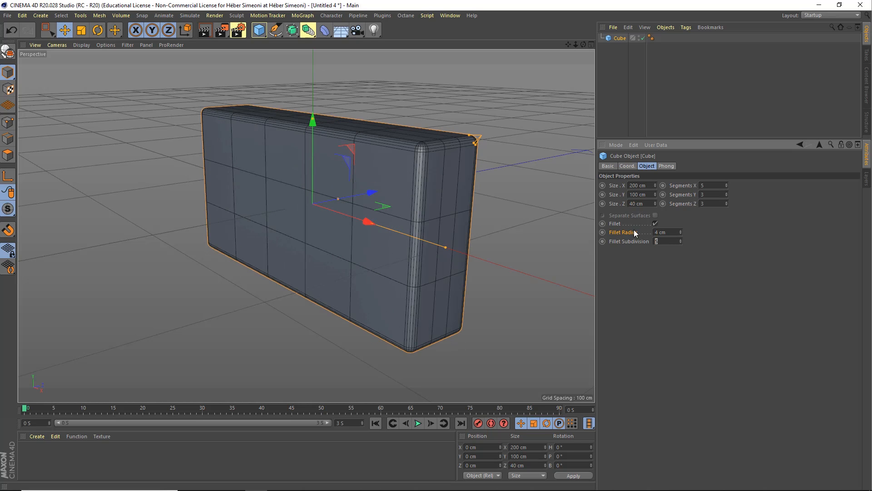
text(4)
key(Return)
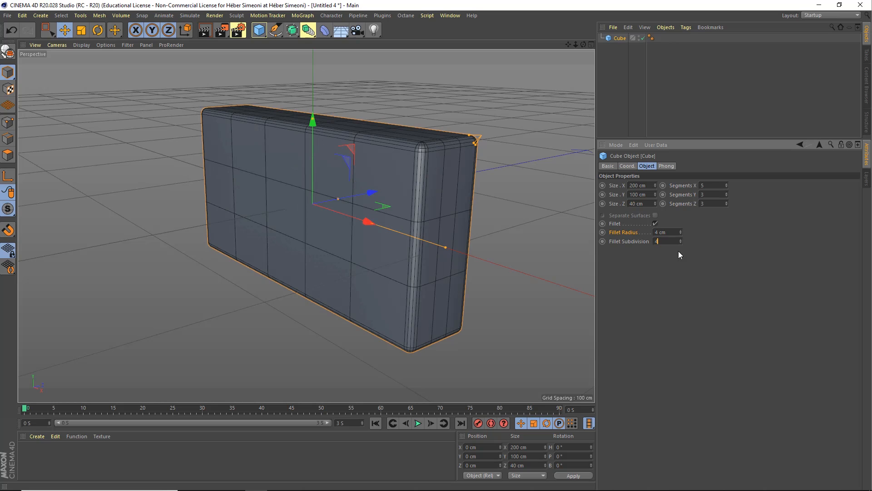
scroll(673, 241, up, 1)
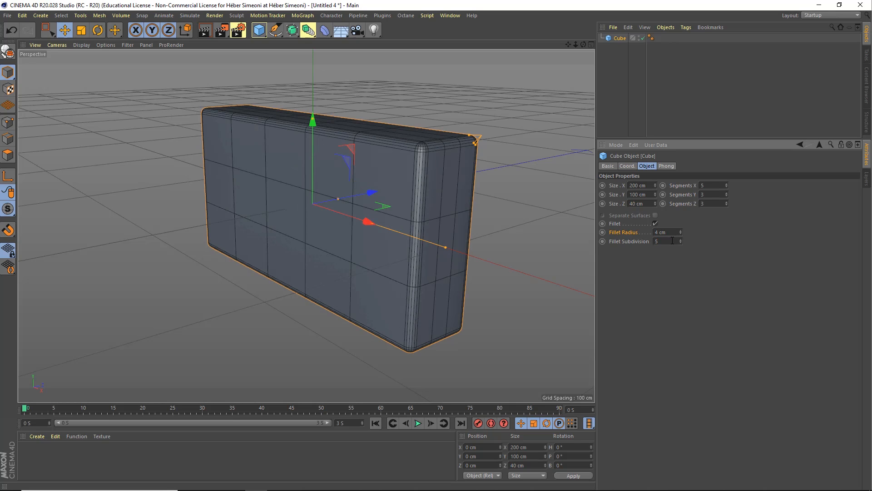
scroll(673, 241, down, 1)
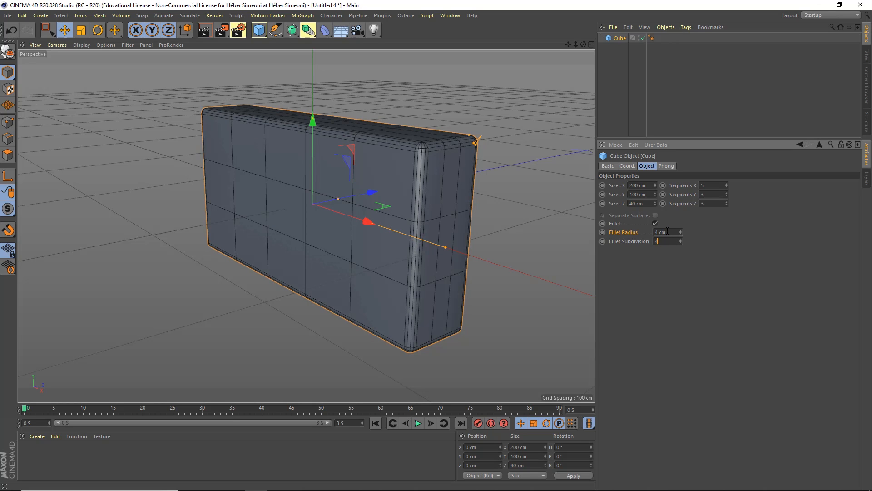
alt+drag(436, 178, 410, 192)
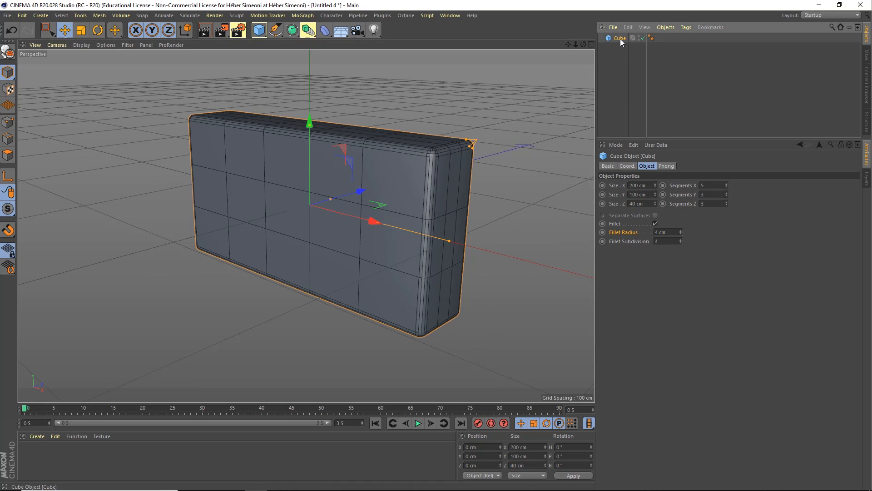
Duplicate the filleted cube and resize the copy to 208 cm in X, 35 cm in Y and 54 cm in Z.
key(ctrl+c)
key(ctrl+v)
alt+drag(312, 202, 307, 208)
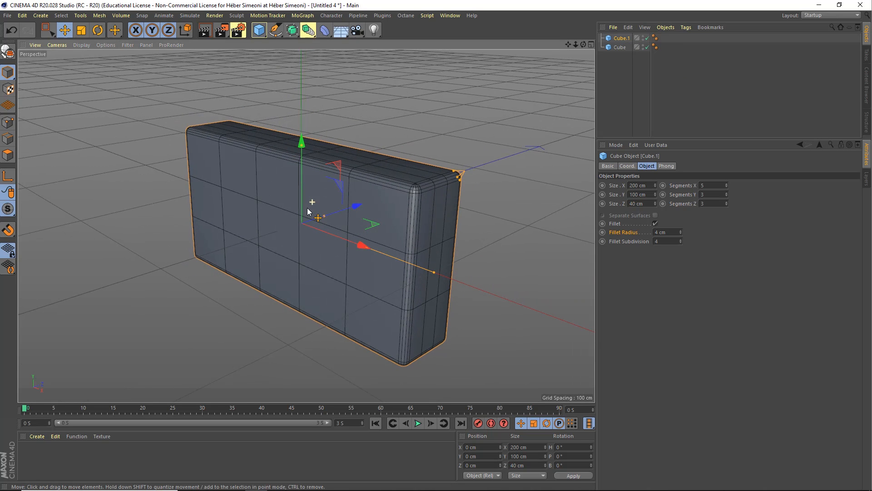
mouse_move(655, 186)
mouse_down()
mouse_move(656, 208)
mouse_move(656, 192)
mouse_move(656, 199)
mouse_up()
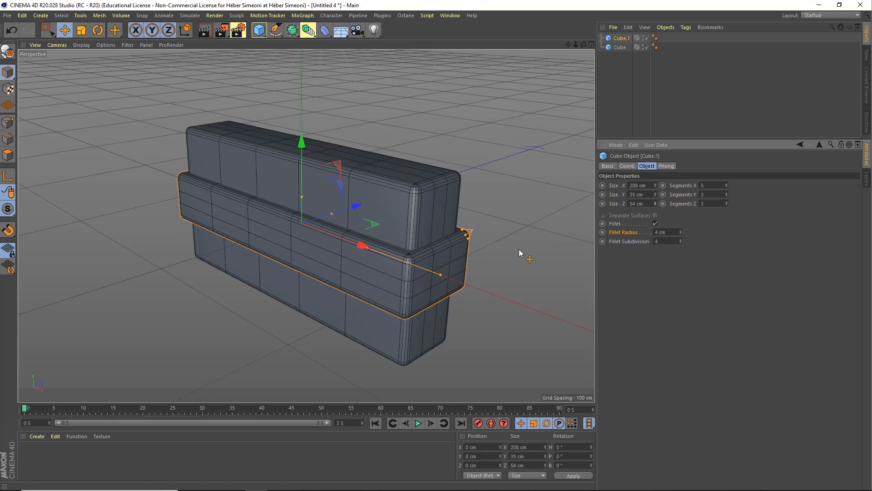
Move the copied cube up along Y to about 35.7 cm, over the upper part of the body.
alt+drag(520, 253, 380, 215)
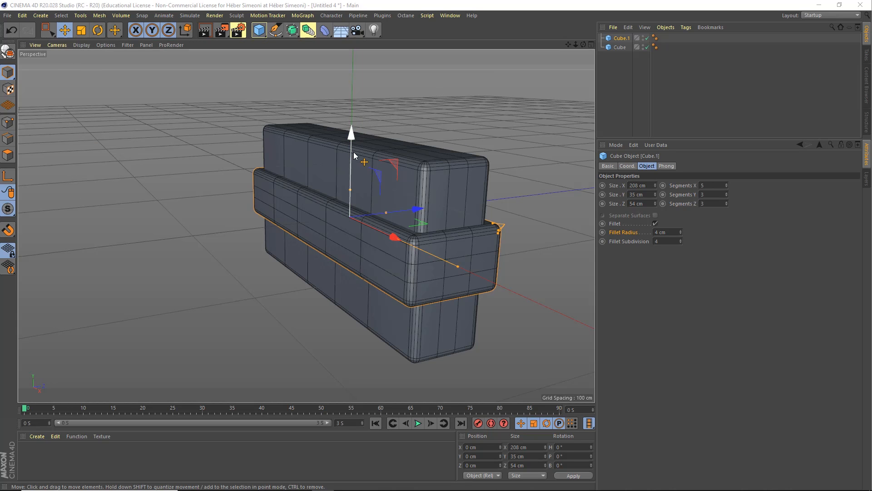
drag(351, 133, 336, 93)
alt+drag(356, 152, 351, 119)
mouse_move(405, 157)
alt+mouse_down()
mouse_move(419, 156)
mouse_move(451, 193)
mouse_move(459, 191)
mouse_move(476, 221)
mouse_move(370, 195)
mouse_move(389, 140)
mouse_move(336, 208)
mouse_move(456, 163)
alt+mouse_up()
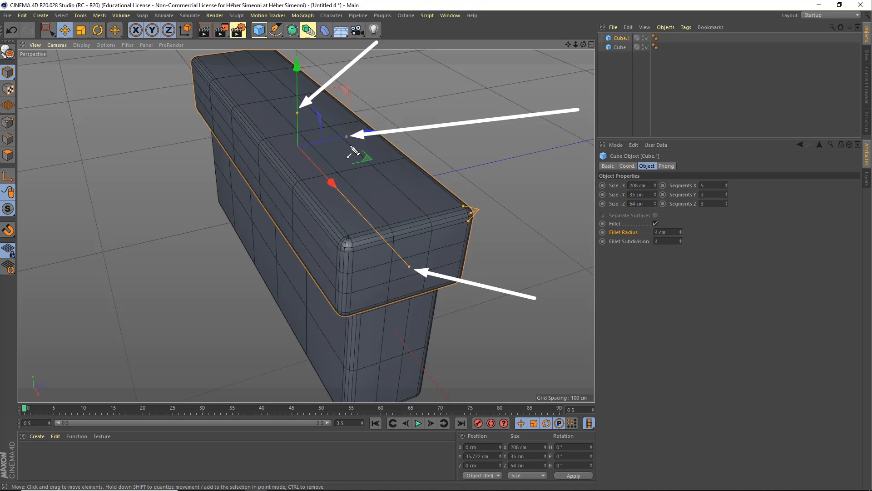
Shrink the upper cube with its size handles to about 202.8 cm in X, 32.6 cm in Y and 44.1 cm in Z.
mouse_move(356, 148)
alt+mouse_down()
mouse_move(408, 176)
mouse_move(443, 179)
mouse_move(436, 207)
mouse_move(442, 200)
mouse_move(414, 197)
mouse_move(433, 198)
mouse_move(401, 188)
mouse_move(399, 168)
mouse_move(397, 179)
alt+mouse_up()
drag(433, 228, 402, 144)
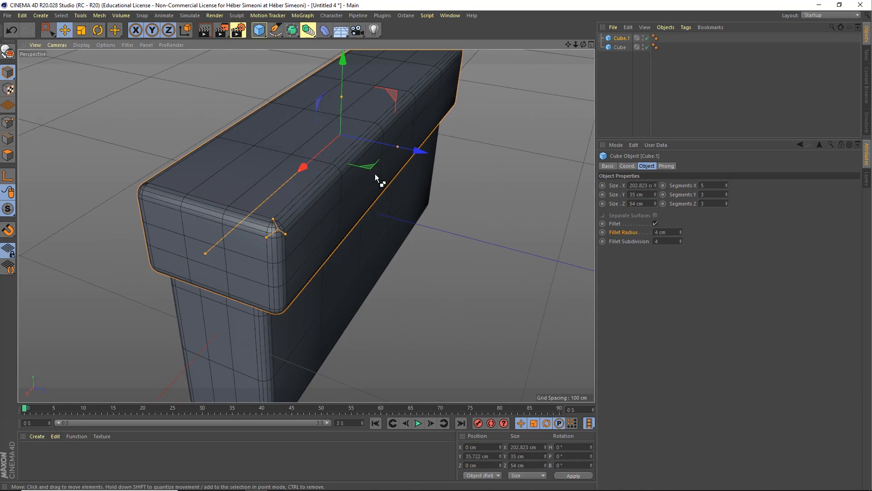
alt+drag(376, 177, 334, 150)
drag(366, 272, 334, 142)
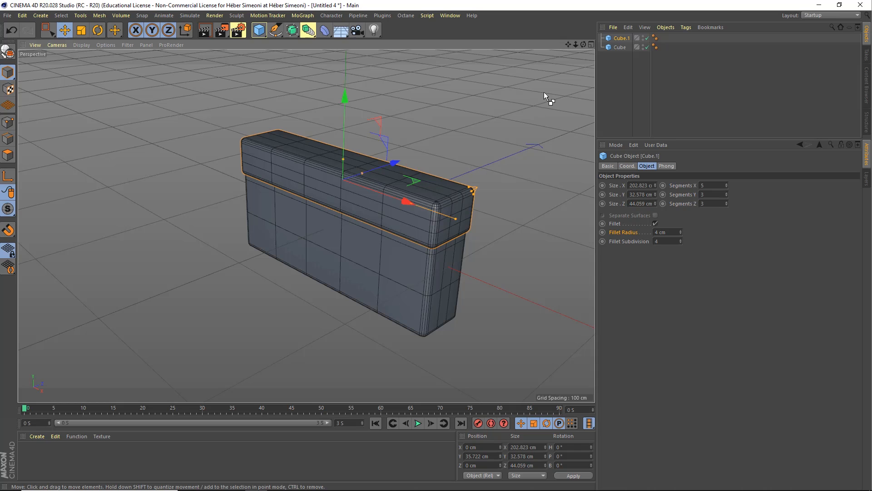
Duplicate the upper cube in place.
click(619, 61)
click(624, 39)
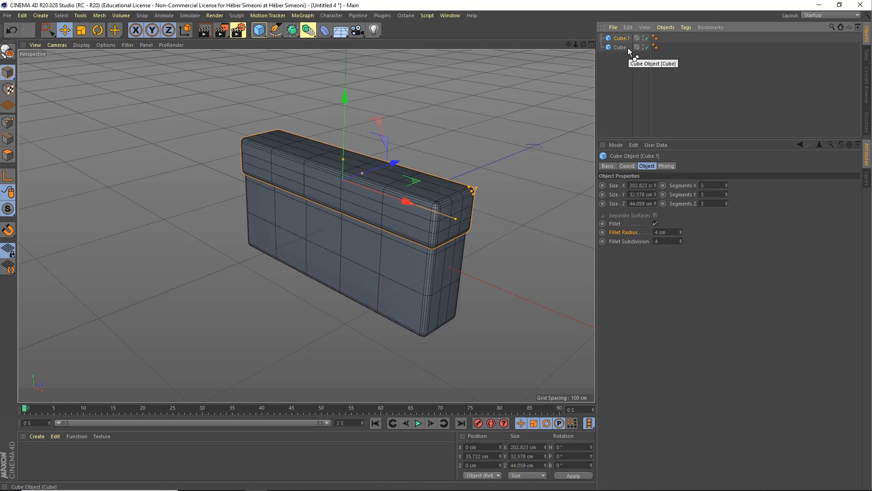
key(ctrl+c)
key(ctrl+v)
Move the new copy down along Y to about -38.9 cm, around the base of the body.
alt+middle_drag(425, 185, 430, 164)
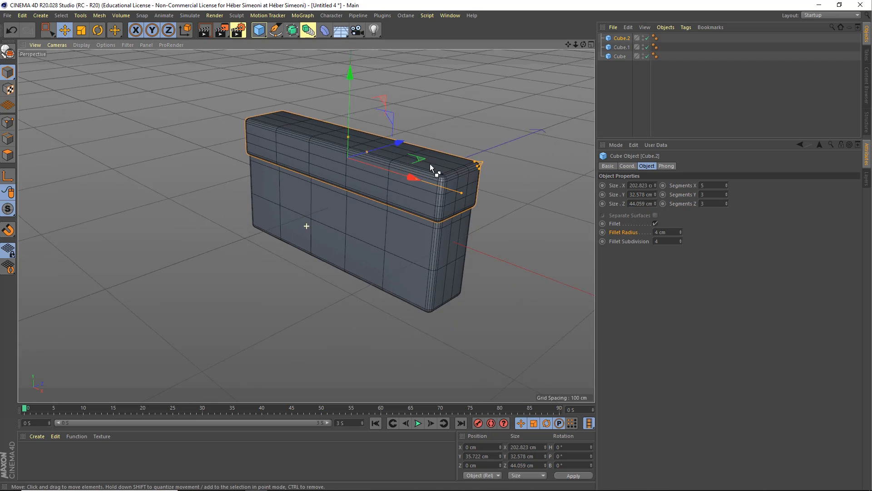
alt+drag(430, 164, 370, 160)
alt+drag(310, 214, 323, 147)
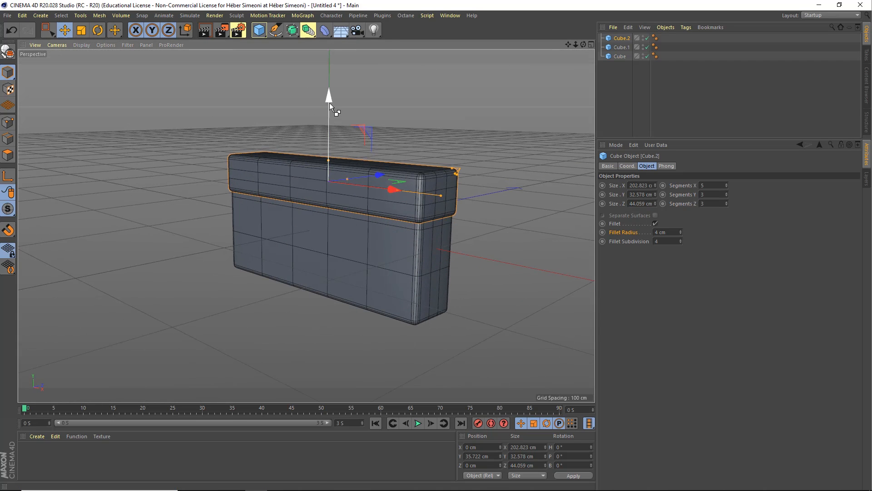
drag(329, 103, 325, 199)
alt+middle_drag(339, 233, 343, 211)
alt+right_drag(343, 211, 385, 210)
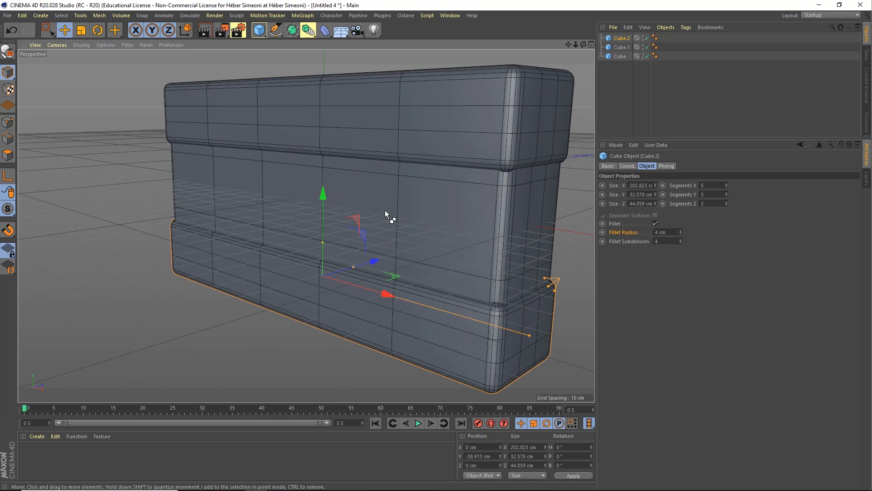
Reduce the lower cube's height to a thin strip and adjust it along Y at the base of the body.
alt+middle_drag(386, 209, 385, 170)
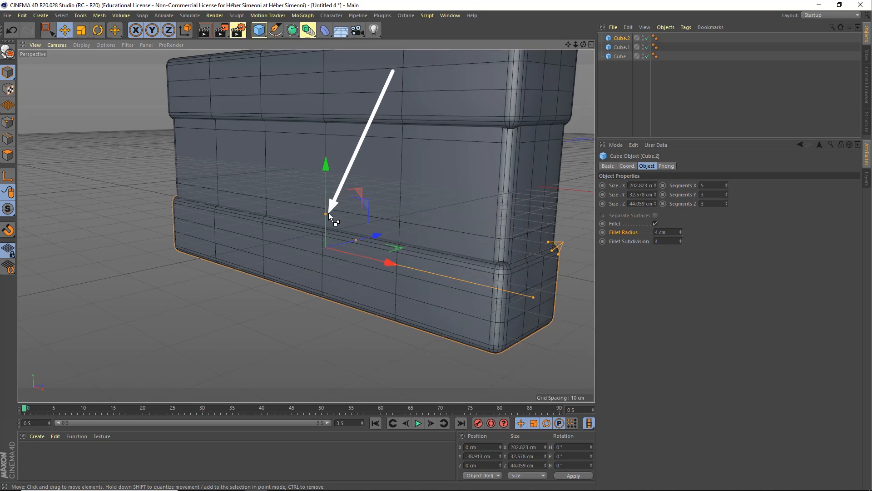
drag(329, 212, 330, 229)
drag(326, 192, 326, 202)
alt+middle_drag(336, 205, 336, 200)
drag(325, 216, 322, 192)
scroll(345, 218, down, 6)
click(430, 112)
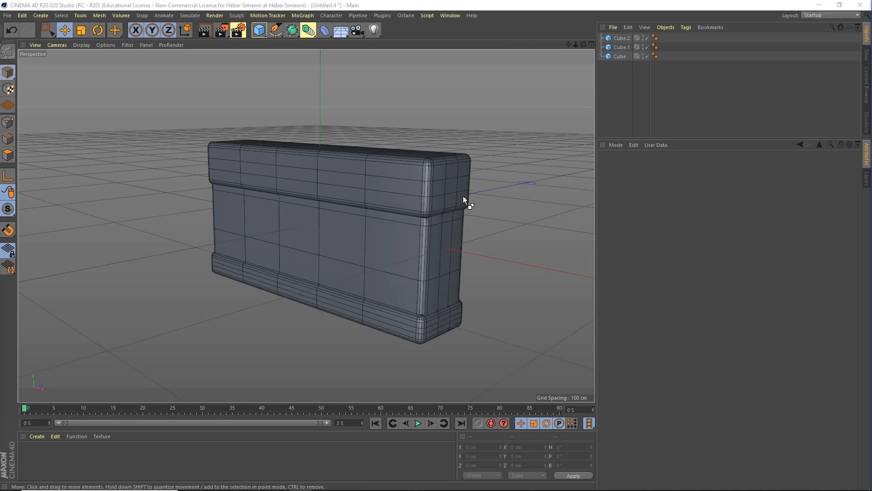
Add a Tube primitive to the scene for the camera's lens.
alt+drag(462, 195, 335, 198)
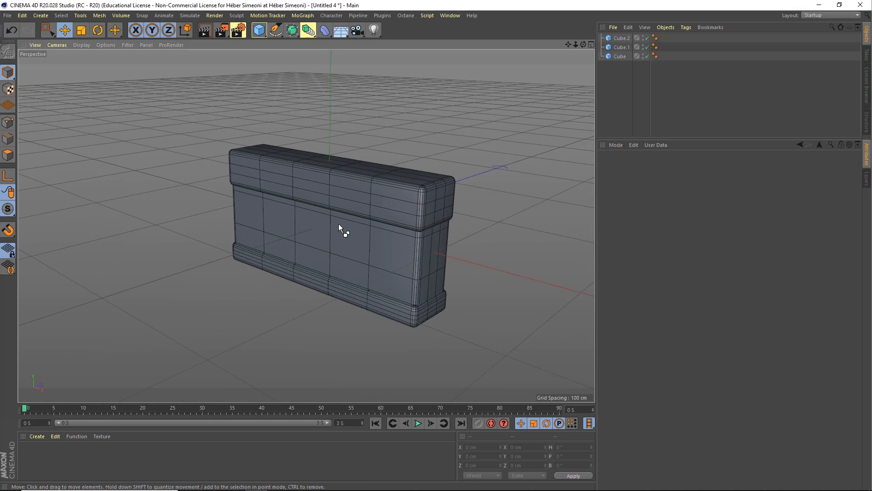
alt+drag(336, 246, 335, 209)
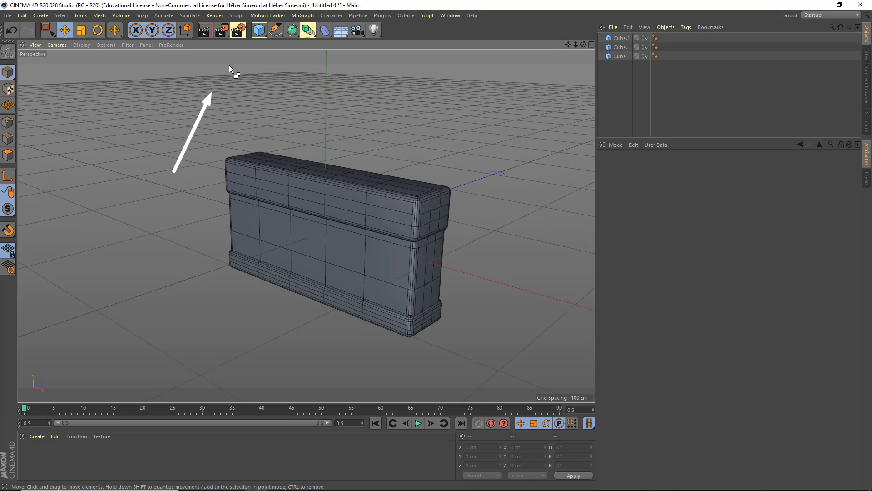
click(258, 37)
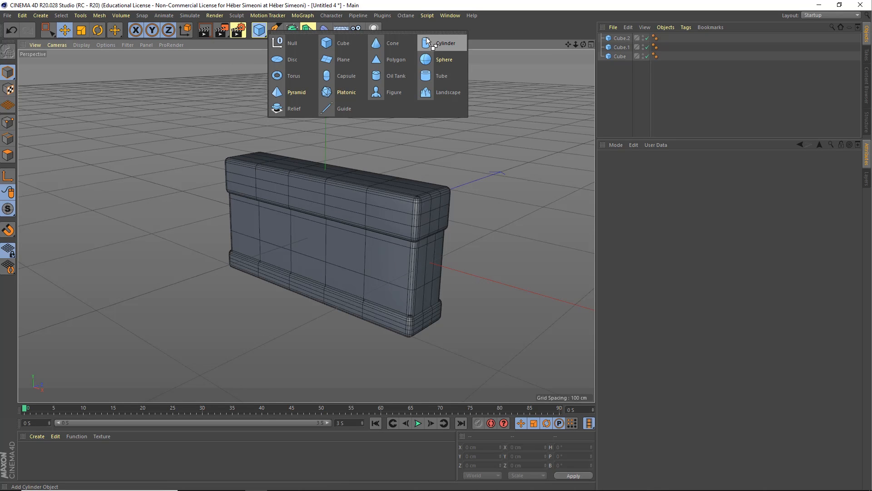
click(441, 76)
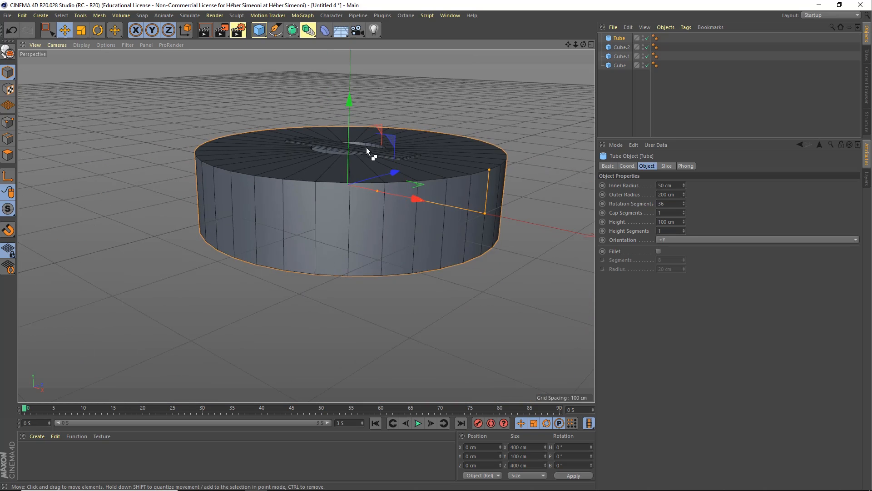
alt+middle_drag(361, 174, 348, 204)
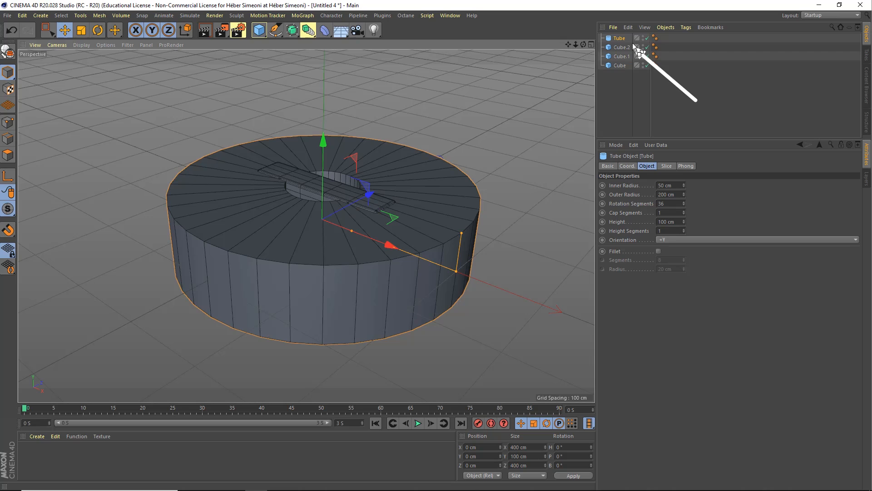
Set the tube's inner radius to 20 cm and its outer radius to 30 cm.
drag(633, 43, 623, 39)
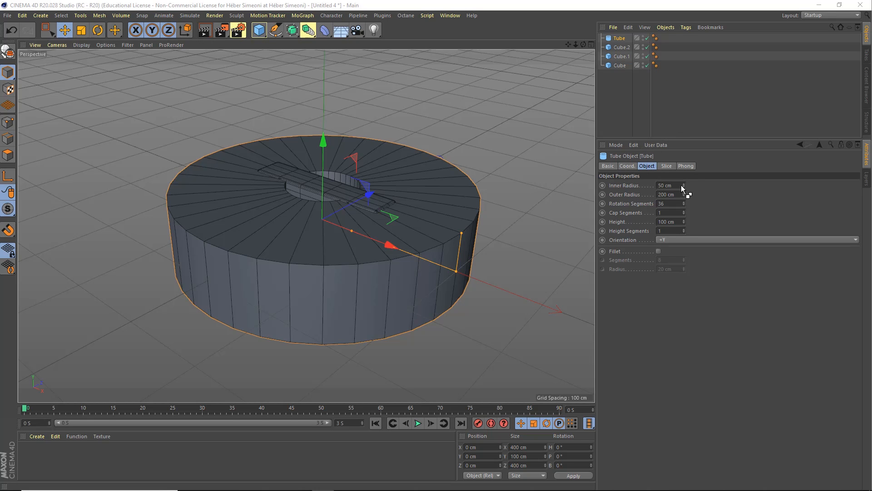
drag(682, 186, 685, 187)
text(20)
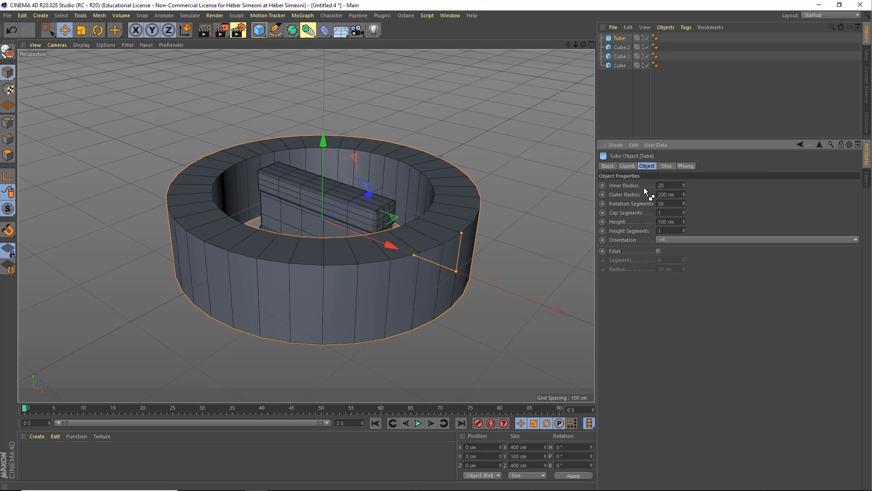
key(Tab)
alt+drag(341, 219, 323, 194)
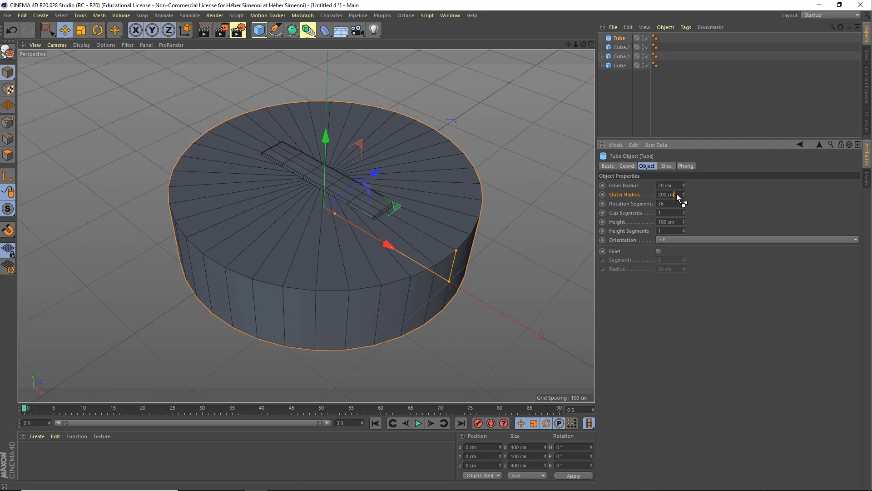
key(Tab)
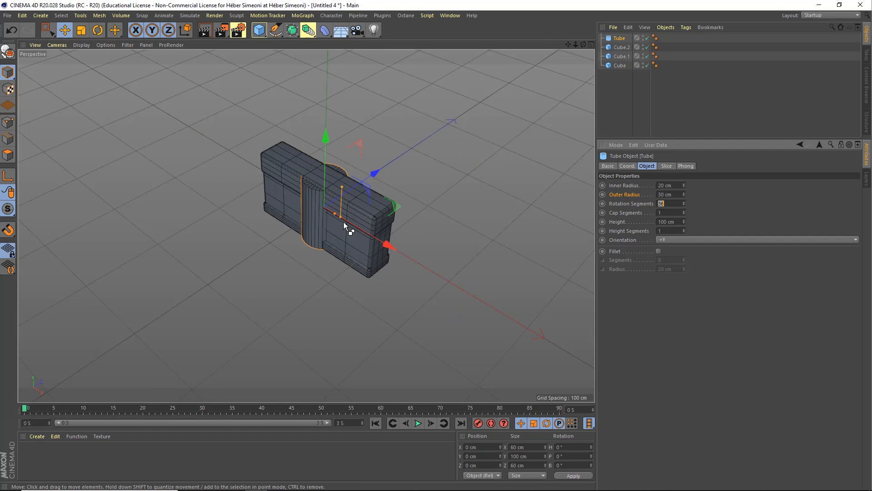
Set the tube's orientation to +Z so that it faces the front of the body.
scroll(349, 182, up, 5)
mouse_move(335, 164)
alt+mouse_down()
mouse_move(352, 136)
mouse_move(335, 159)
alt+mouse_up()
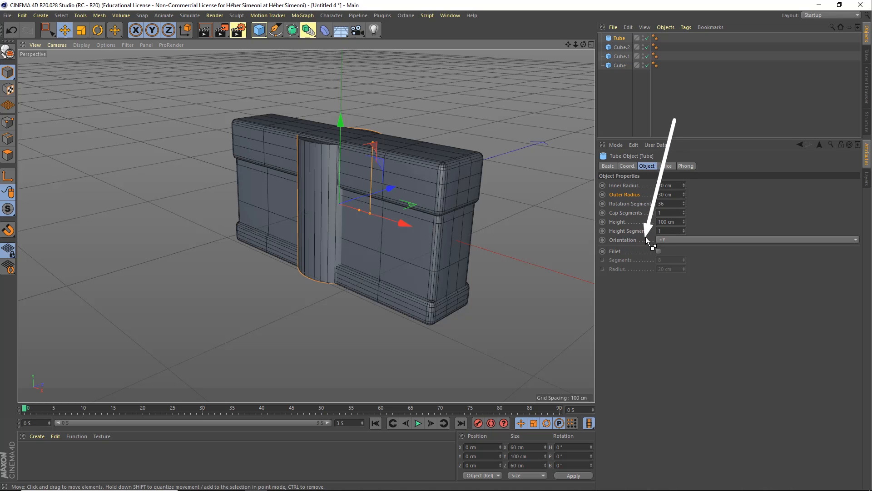
click(667, 239)
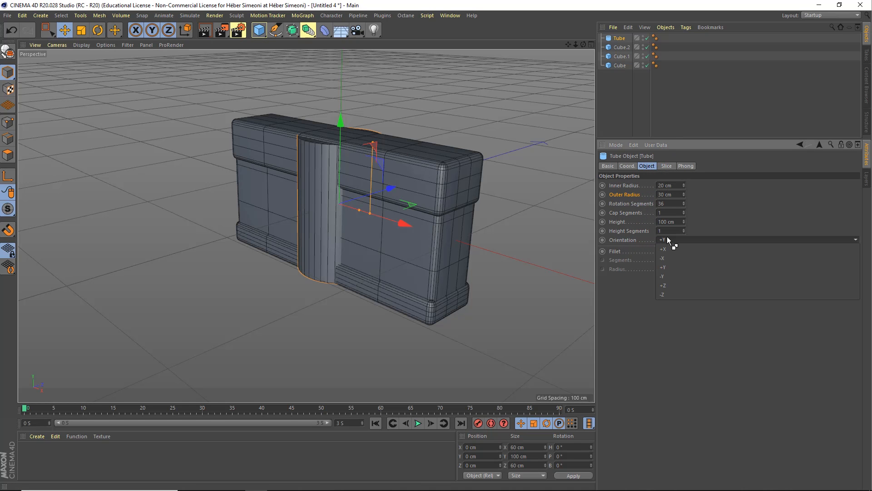
click(663, 285)
alt+drag(408, 208, 344, 223)
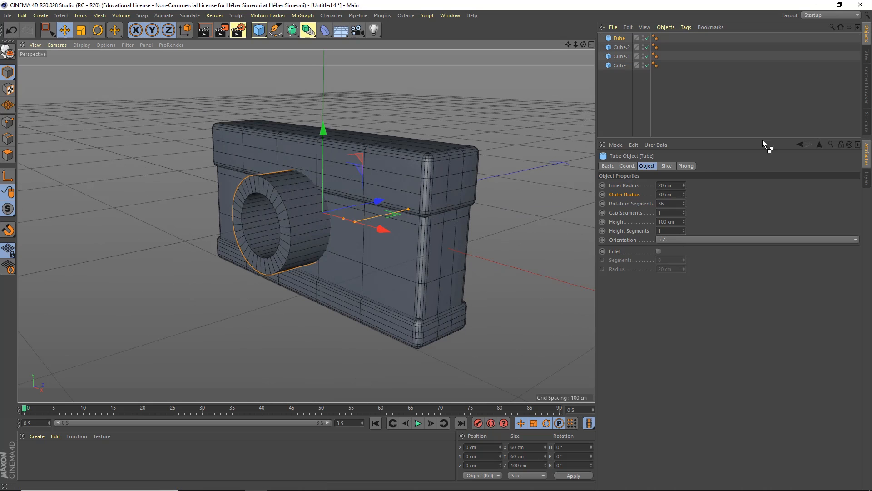
Set the tube's height to 40 cm.
click(684, 221)
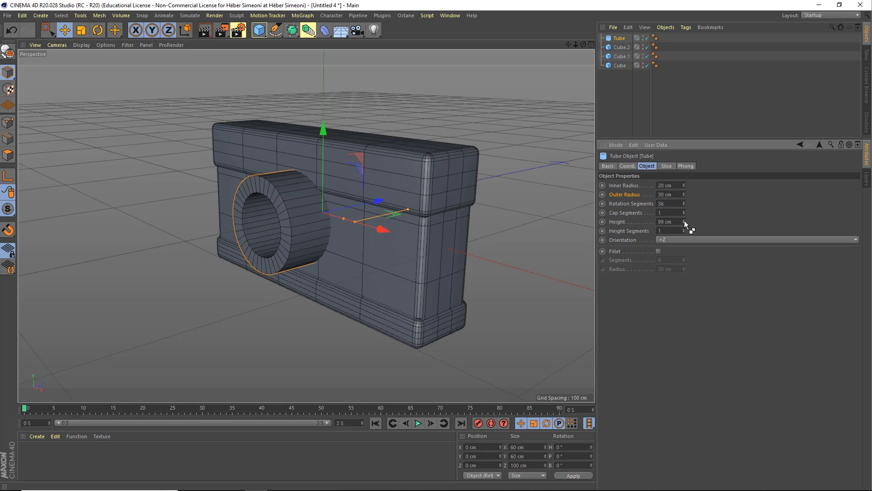
drag(684, 220, 680, 218)
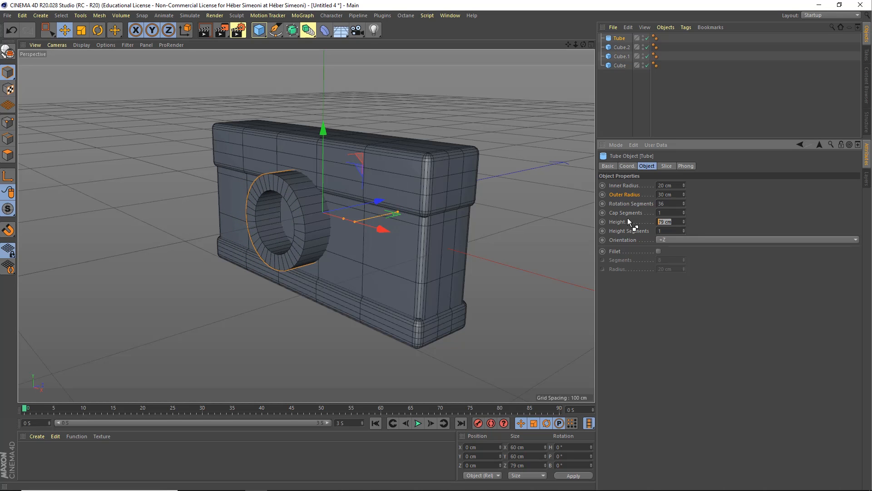
text(40)
key(Return)
Move the tube forward along Z to about -20.7 cm, out of the front of the body.
alt+drag(543, 291, 354, 237)
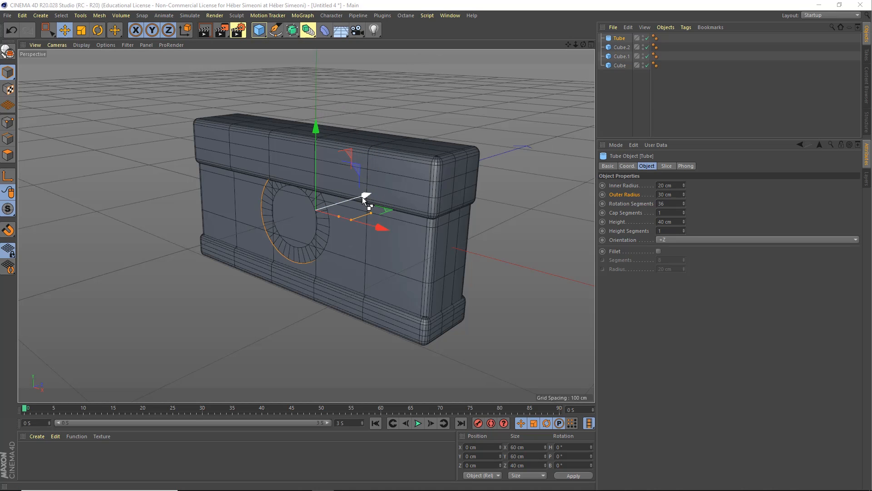
mouse_move(367, 198)
mouse_down()
mouse_move(226, 206)
mouse_move(317, 212)
mouse_move(382, 188)
mouse_up()
alt+right_drag(382, 188, 389, 186)
alt+middle_drag(389, 186, 423, 176)
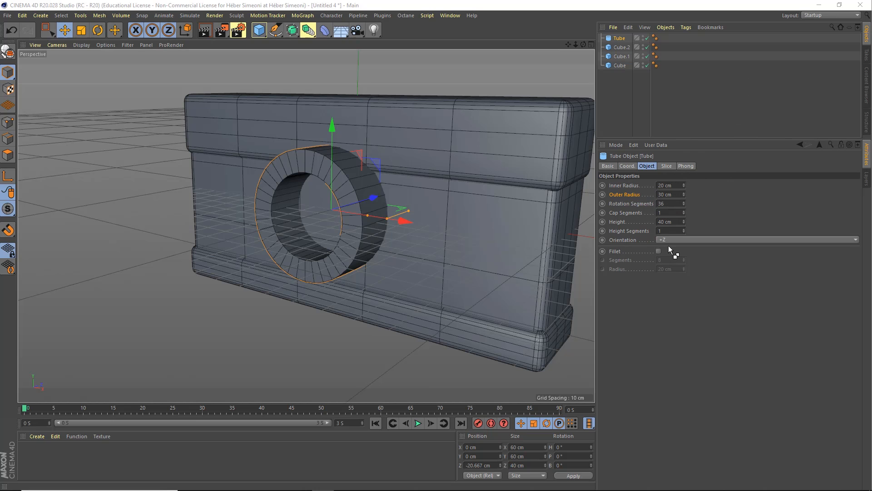
Enable the tube's fillet and set its radius to 2 cm.
click(658, 250)
alt+drag(389, 220, 294, 157)
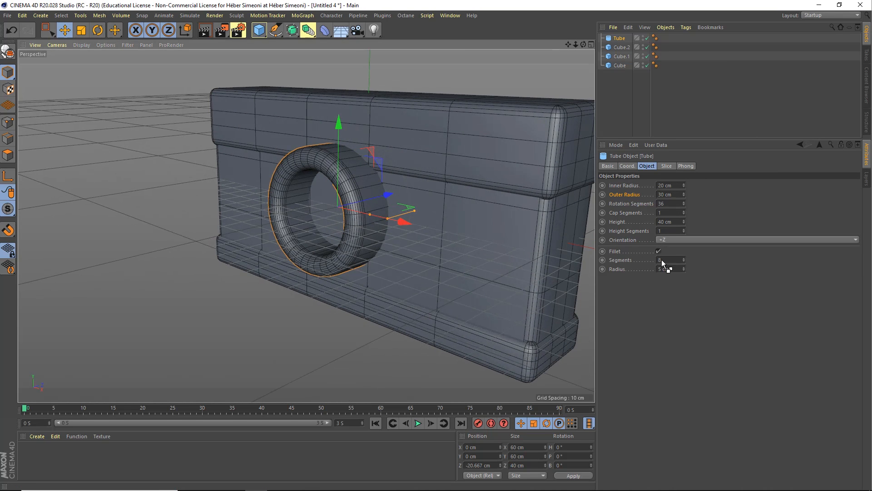
alt+drag(405, 241, 408, 203)
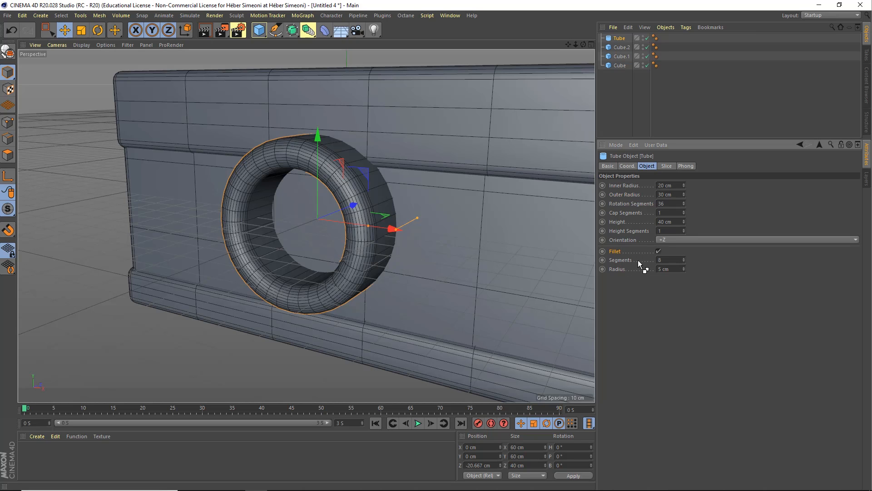
scroll(674, 267, down, 4)
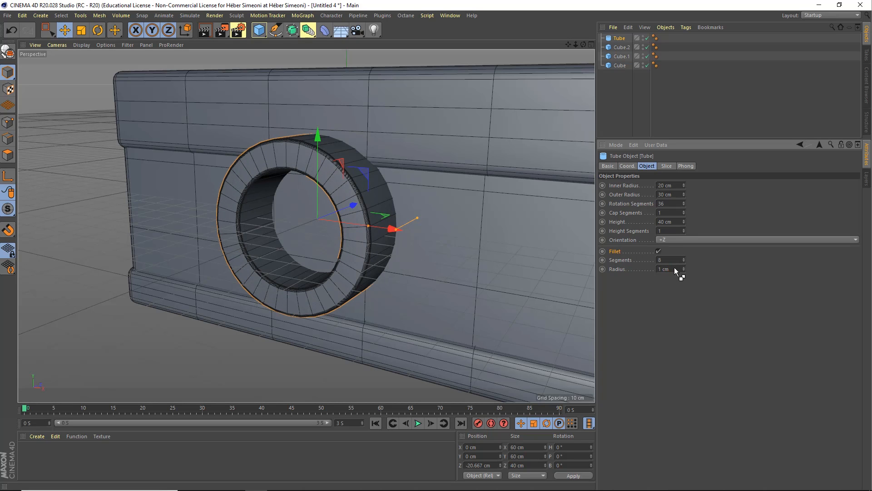
scroll(674, 268, up, 1)
scroll(358, 204, down, 1)
scroll(331, 213, down, 3)
mouse_move(338, 212)
alt+mouse_down()
mouse_move(473, 213)
mouse_move(283, 216)
mouse_move(359, 223)
mouse_move(345, 203)
alt+mouse_up()
scroll(397, 195, down, 3)
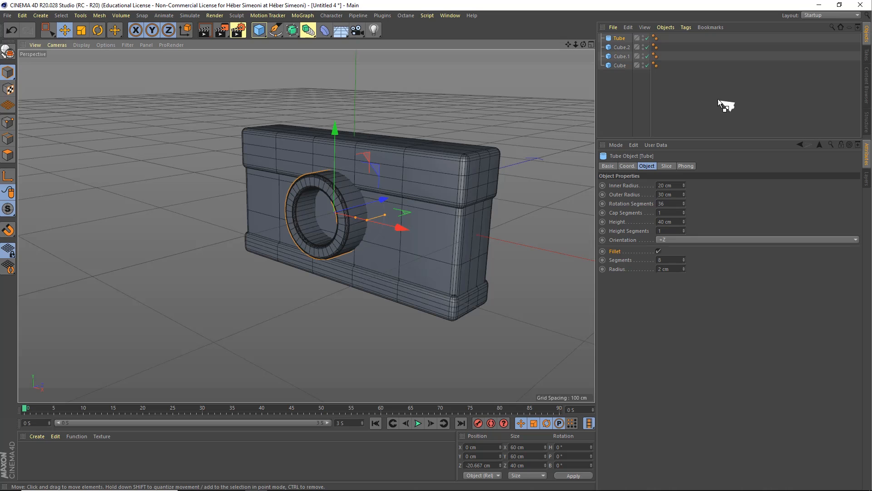
Duplicate the upper cube in place for a small front detail.
mouse_move(723, 101)
mouse_down()
mouse_move(626, 56)
mouse_move(481, 167)
mouse_up()
click(618, 56)
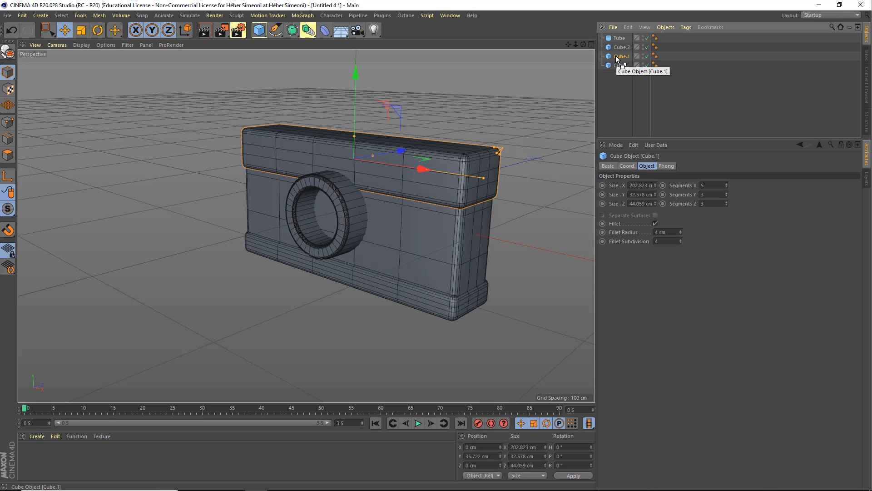
key(ctrl+c)
key(ctrl+v)
scroll(426, 197, up, 5)
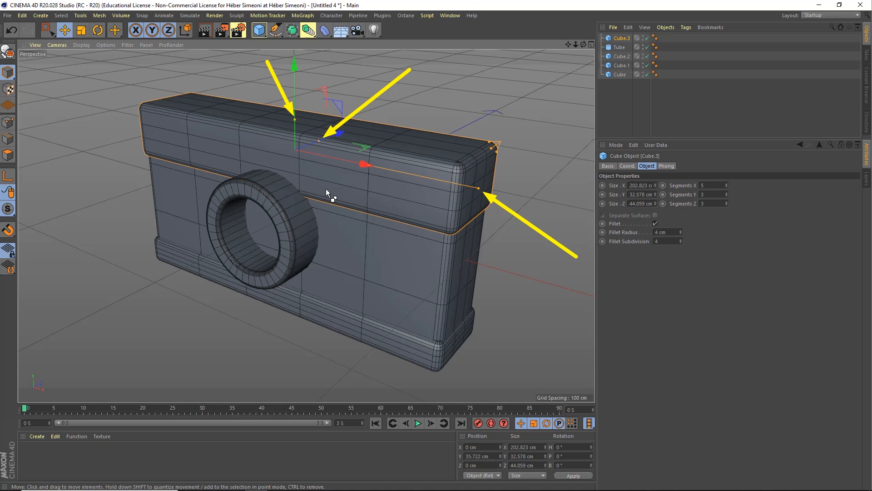
Shrink the copied cube to about 45.7 cm in X and 18.2 cm in Y, and move it to about X 69 cm, Z -4.6 cm.
mouse_move(306, 145)
alt+mouse_down()
mouse_move(298, 129)
mouse_move(317, 144)
alt+mouse_up()
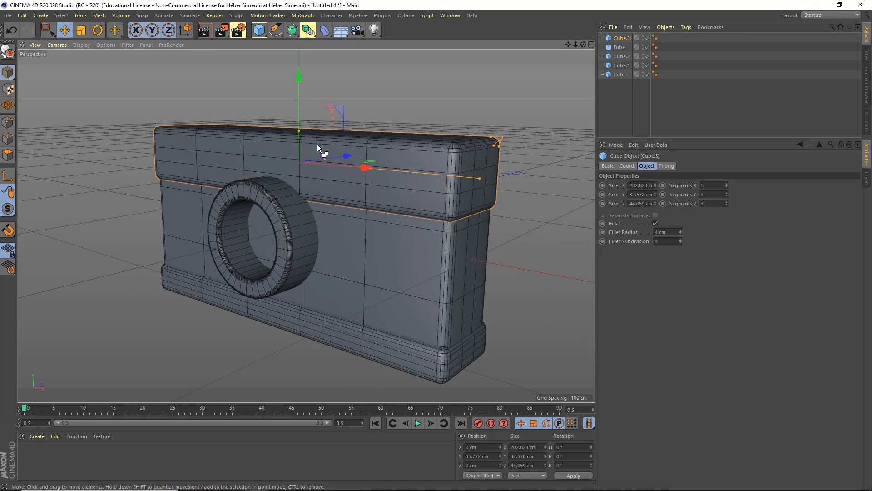
drag(478, 178, 331, 173)
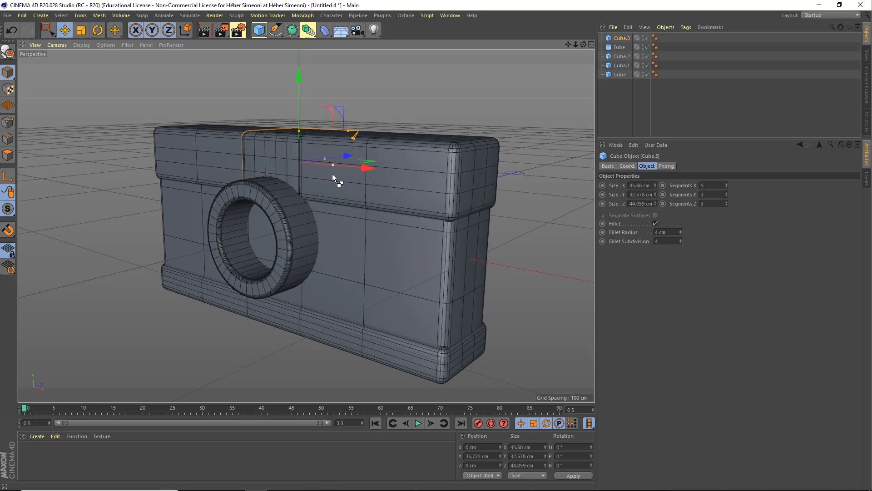
drag(298, 135, 309, 157)
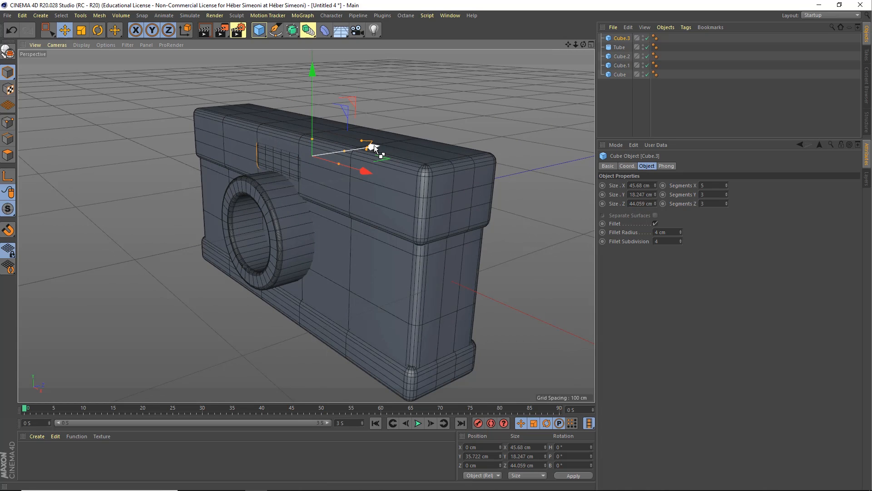
drag(374, 146, 369, 148)
alt+drag(305, 170, 413, 187)
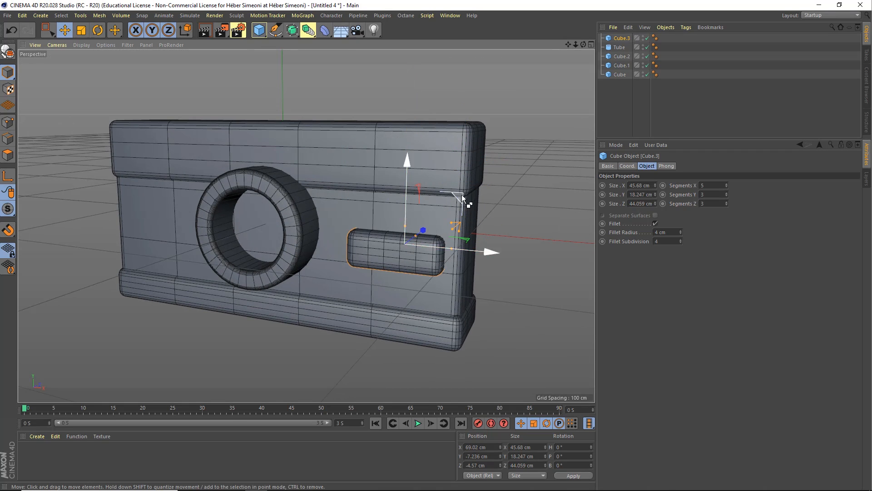
drag(484, 253, 240, 244)
key(ctrl+z)
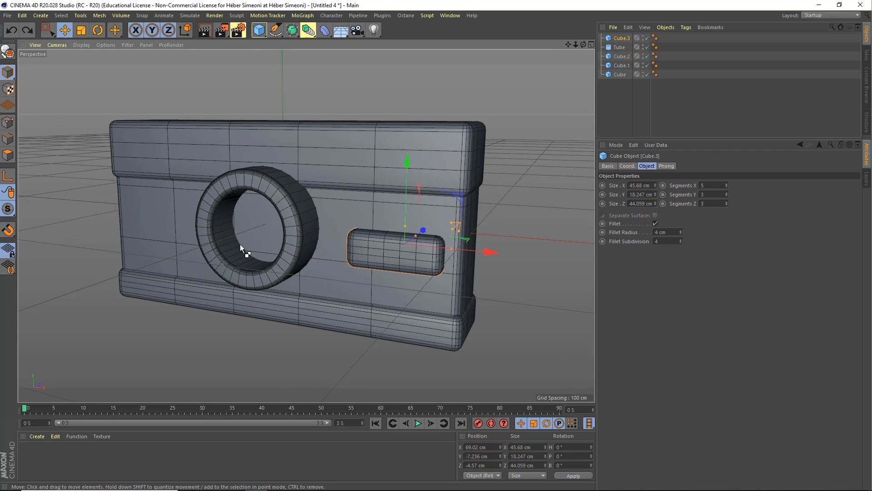
key(ctrl+z)
Narrow the small front cube on the upper section to about 39.6 cm in X.
alt+drag(378, 190, 408, 206)
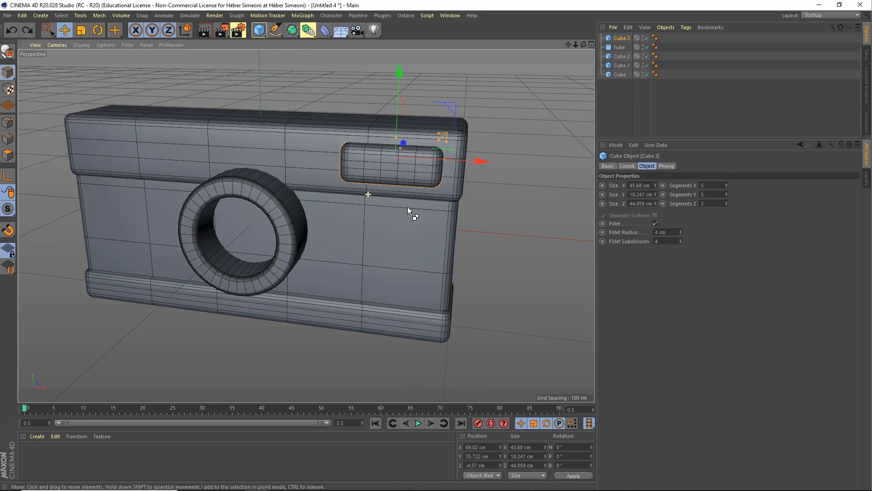
drag(446, 160, 426, 209)
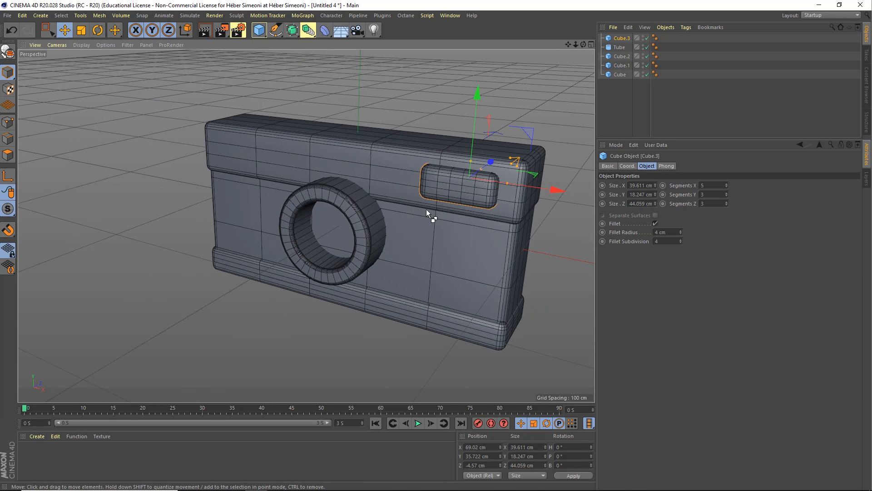
drag(540, 187, 314, 175)
key(ctrl+z)
click(619, 47)
drag(418, 243, 522, 263)
click(621, 38)
drag(539, 190, 318, 181)
alt+drag(263, 236, 261, 218)
key(ctrl+z)
key(ctrl+z)
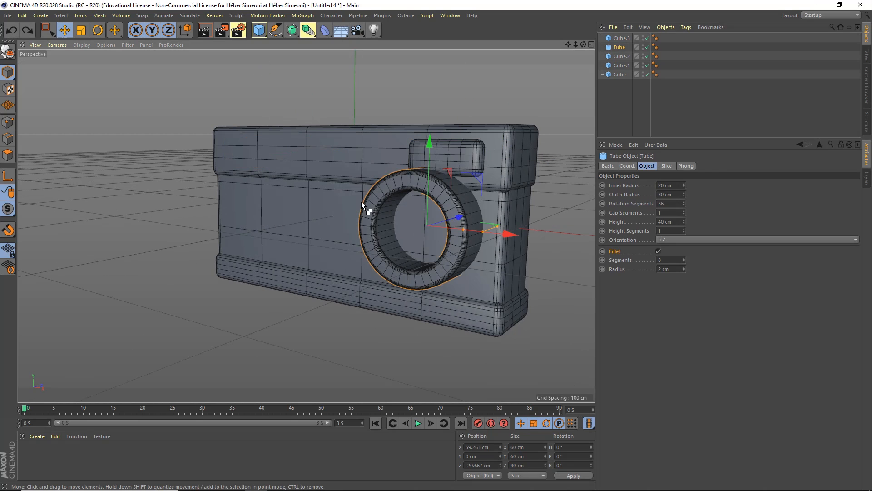
key(ctrl+z)
alt+drag(361, 201, 474, 201)
Duplicate the small front cube, raise the copy to about 48 cm in Y and shorten it to about 20.1 cm in Z.
click(622, 38)
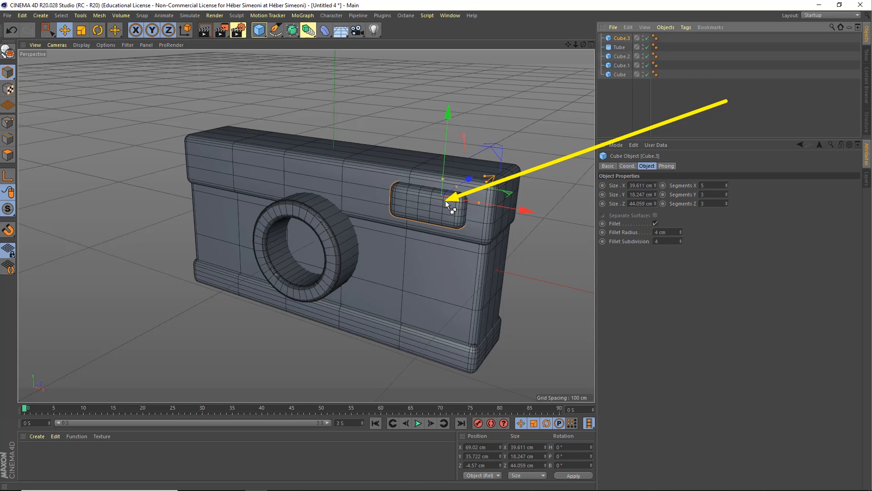
key(ctrl+c)
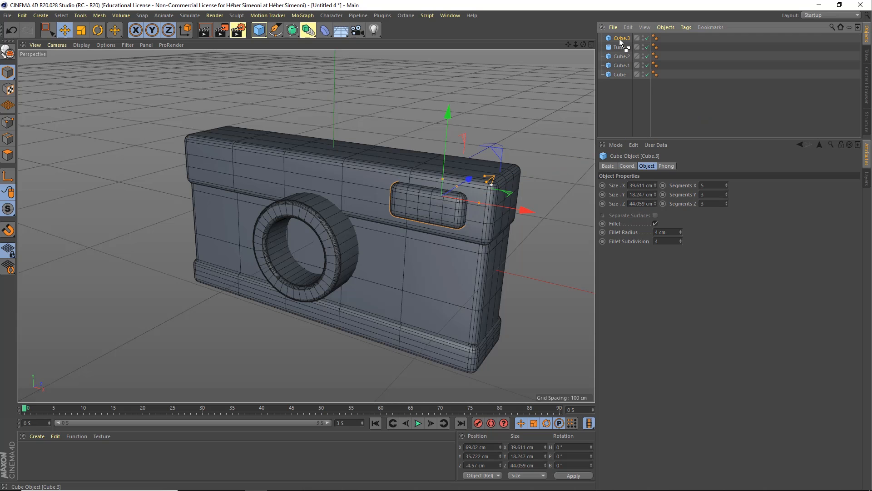
key(ctrl+v)
alt+drag(501, 180, 450, 241)
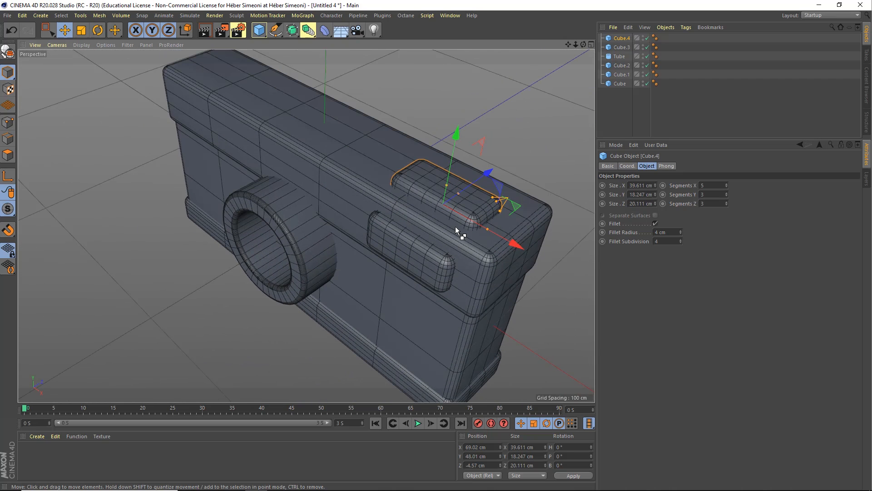
Move the copied small cube on top of the camera to about X -64.9 cm and Z 0.5 cm.
drag(503, 235, 266, 171)
middle_click(265, 171)
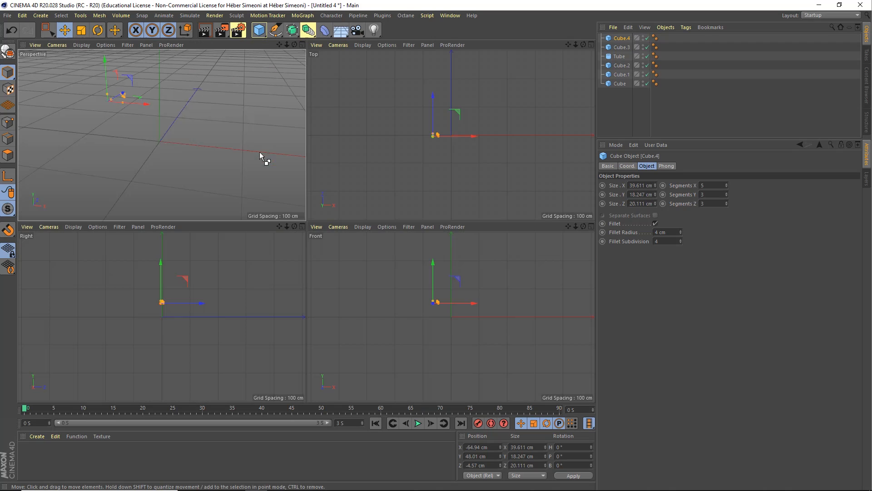
key(h)
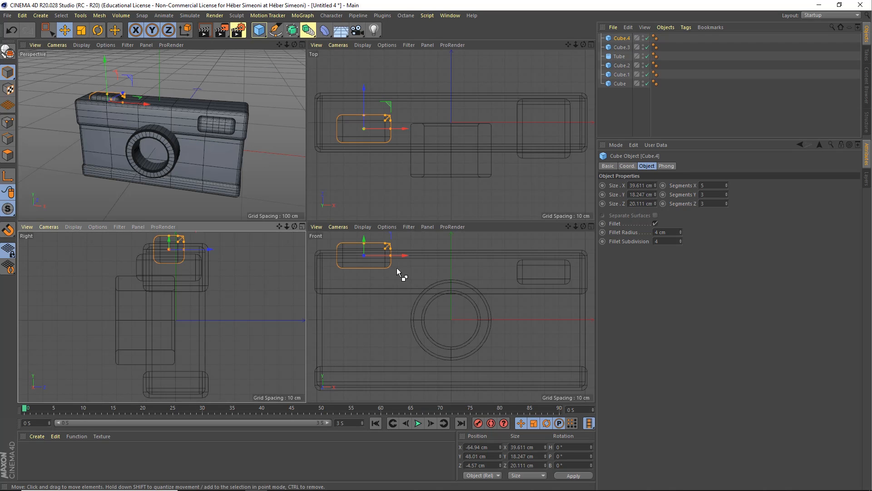
drag(367, 99, 367, 90)
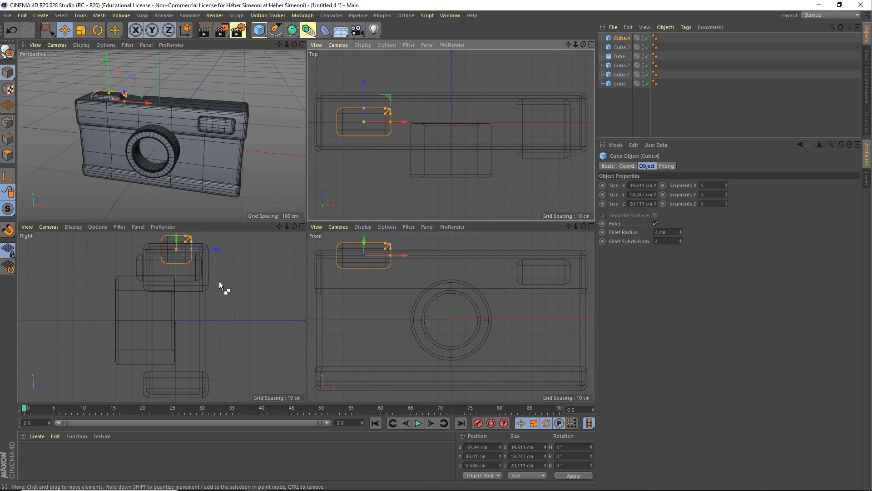
scroll(214, 295, down, 2)
scroll(362, 293, down, 1)
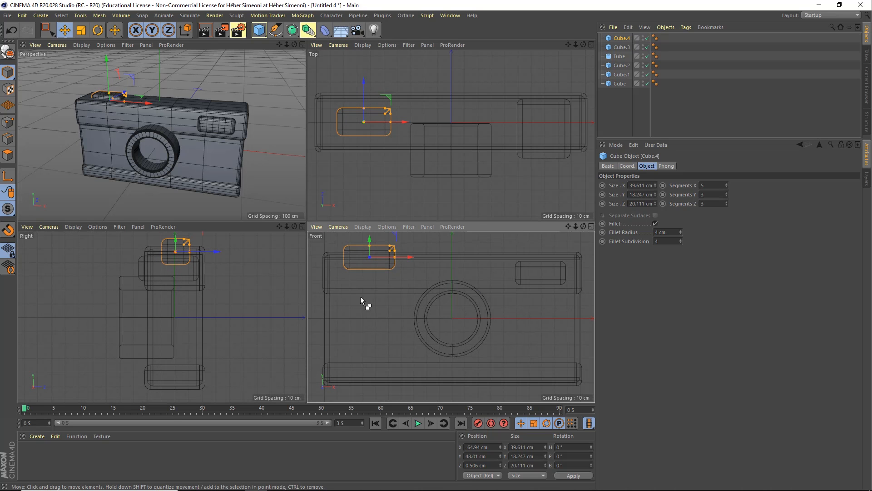
Shift the small top cube outward along X to about -67.2 cm and deselect it.
middle_click(268, 163)
alt+drag(280, 164, 277, 212)
scroll(277, 212, up, 2)
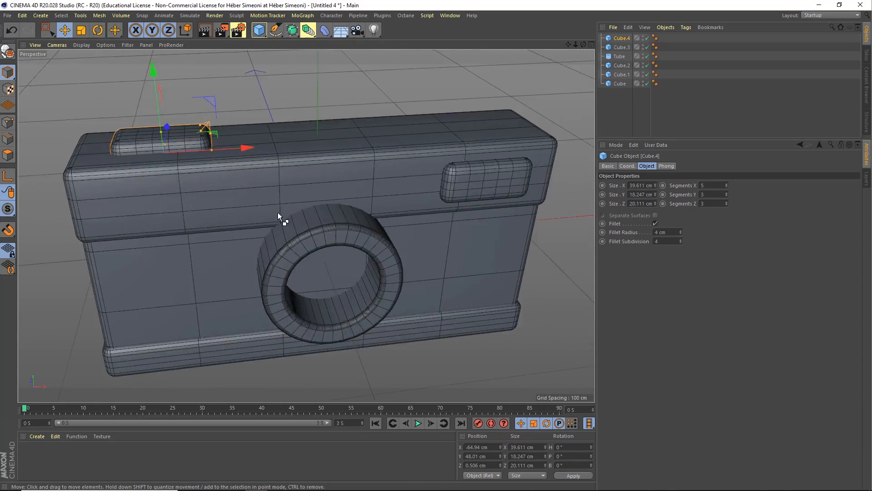
alt+middle_drag(277, 211, 366, 253)
alt+drag(280, 261, 291, 327)
drag(317, 188, 338, 174)
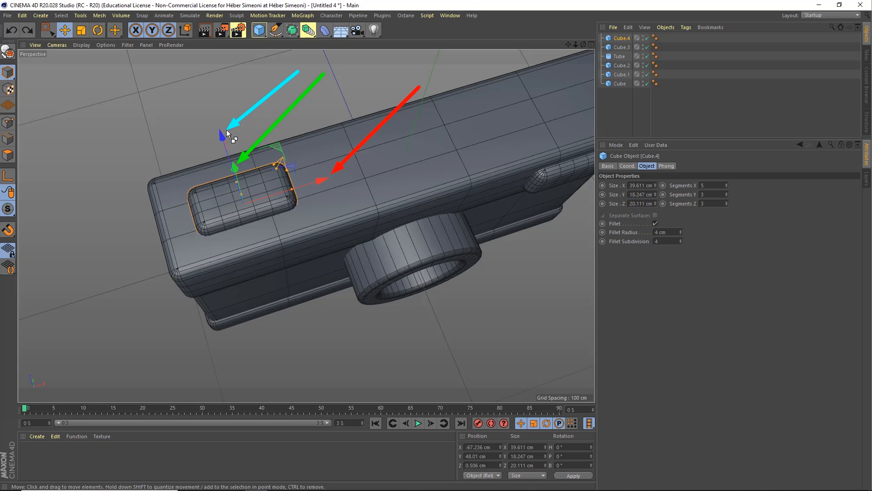
alt+drag(388, 186, 290, 98)
click(291, 93)
alt+right_drag(388, 203, 294, 208)
alt+drag(294, 208, 261, 255)
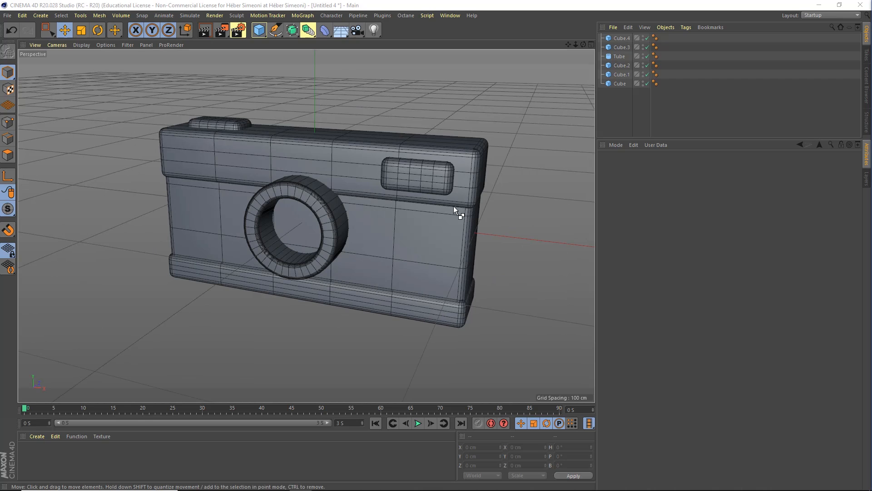
alt+drag(454, 205, 350, 216)
click(619, 56)
drag(341, 132, 344, 118)
key(ctrl+z)
alt+drag(330, 176, 341, 136)
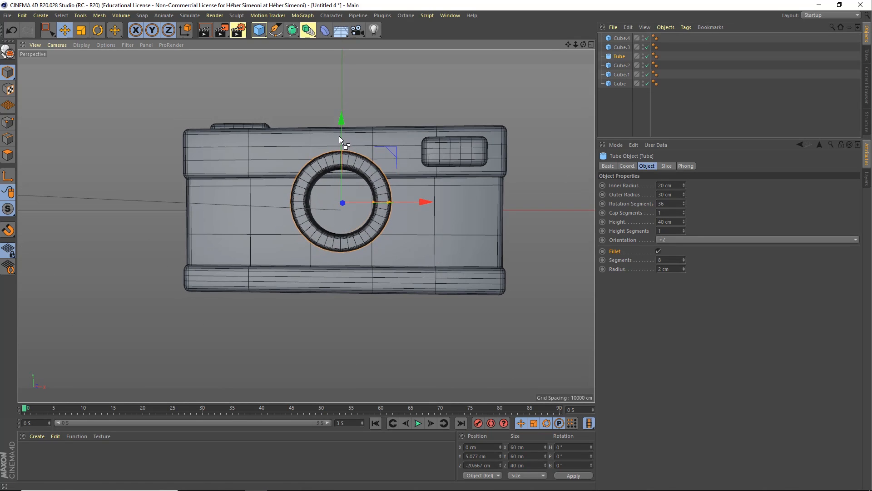
alt+drag(364, 177, 340, 192)
scroll(340, 192, up, 4)
alt+drag(221, 232, 277, 224)
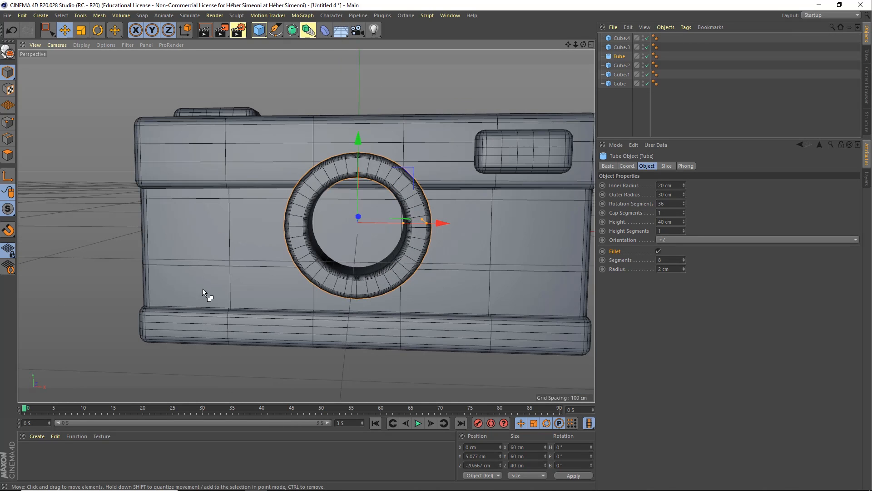
drag(203, 288, 361, 181)
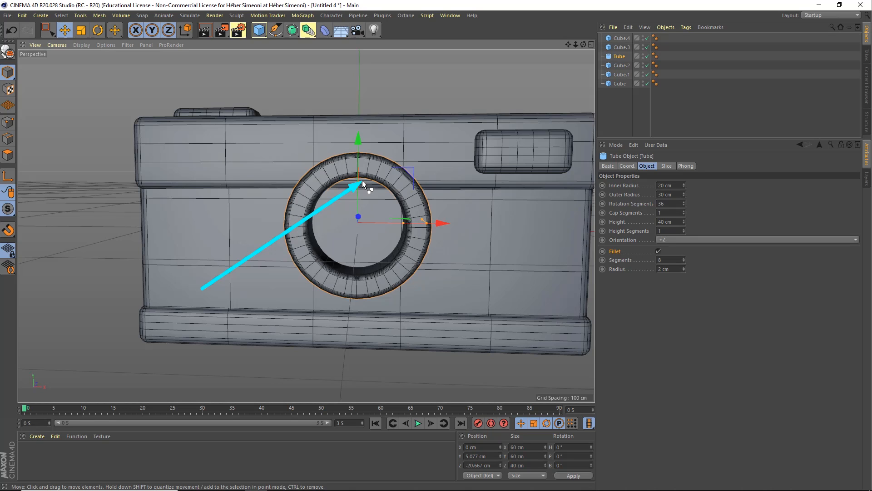
mouse_move(413, 121)
mouse_down()
mouse_move(367, 201)
mouse_move(322, 227)
mouse_move(367, 214)
mouse_move(354, 194)
mouse_move(368, 217)
mouse_move(309, 242)
mouse_up()
scroll(339, 216, down, 3)
key(ctrl+z)
Add a Disc primitive and set its outer radius to 20 cm to match the tube's opening.
drag(218, 146, 254, 42)
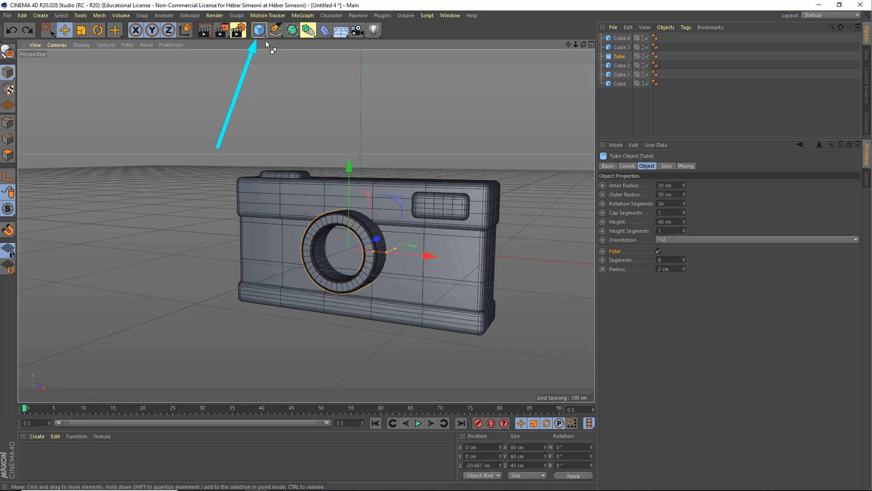
drag(258, 34, 294, 62)
alt+drag(425, 238, 513, 334)
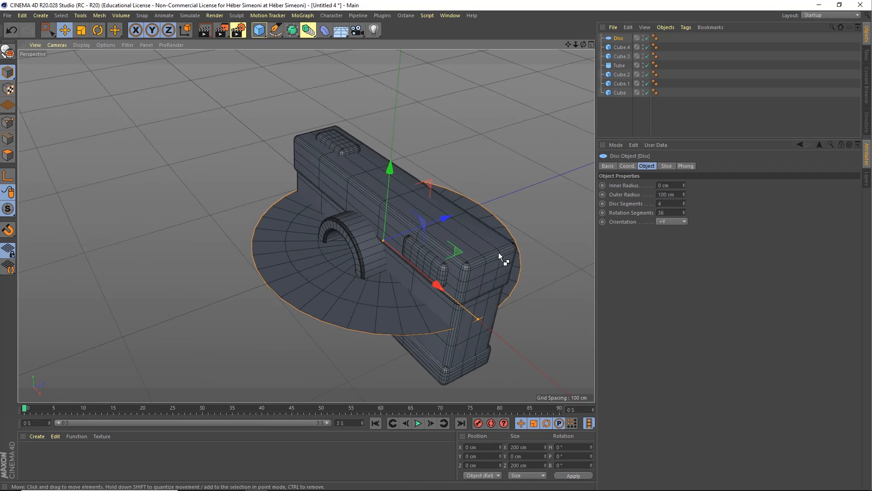
alt+drag(499, 254, 431, 241)
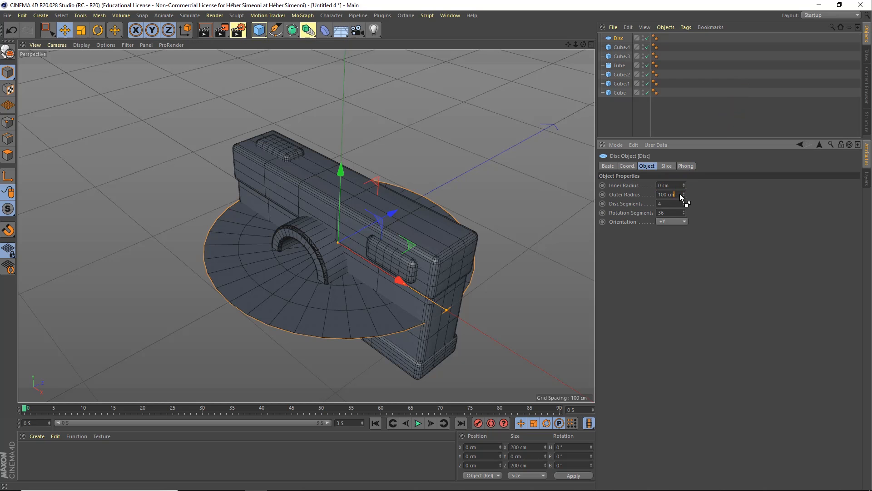
mouse_move(683, 194)
mouse_down()
mouse_move(684, 206)
mouse_move(684, 195)
mouse_up()
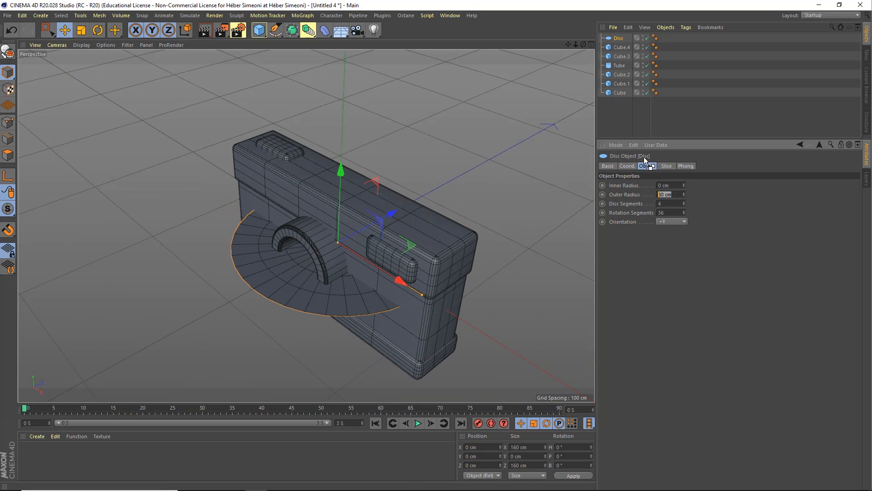
text(20)
key(Return)
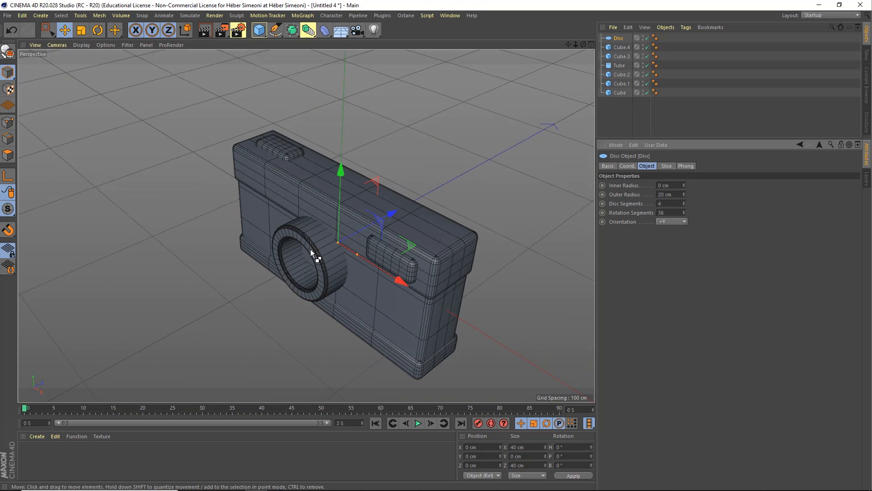
Orient the disc along +Z and move it forward into the tube lens, to about Z -36.5 cm.
alt+drag(309, 249, 319, 189)
key(ctrl+z)
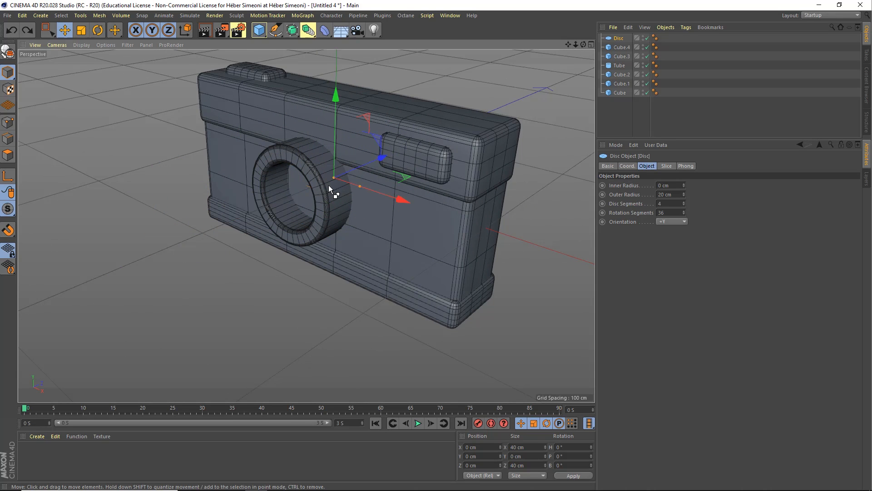
alt+middle_drag(347, 183, 345, 192)
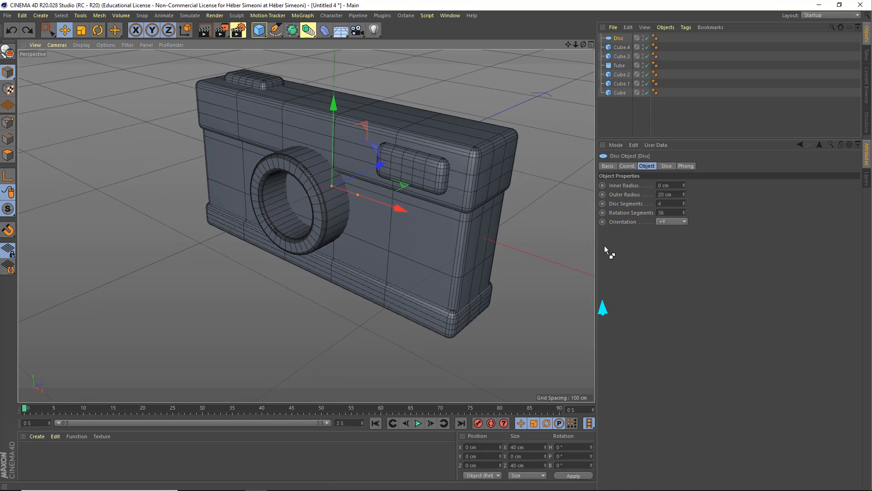
click(667, 222)
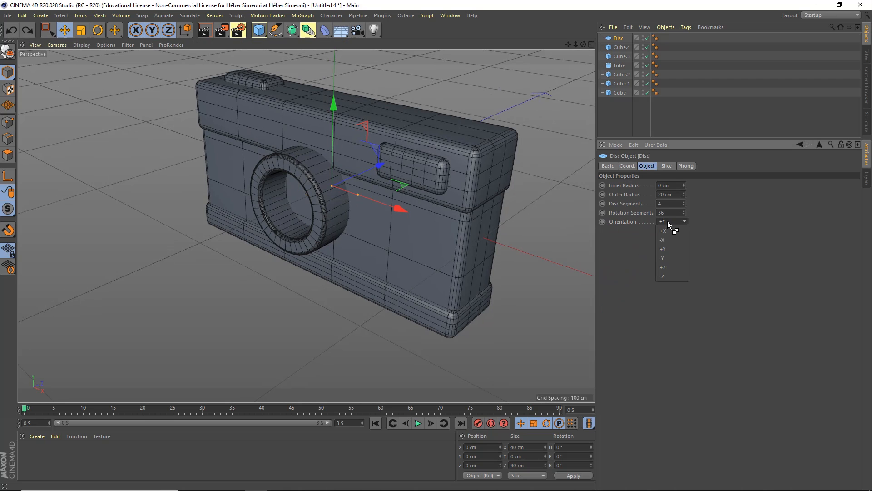
click(668, 267)
drag(371, 165, 332, 183)
alt+drag(277, 199, 321, 212)
scroll(274, 176, up, 3)
scroll(349, 211, down, 3)
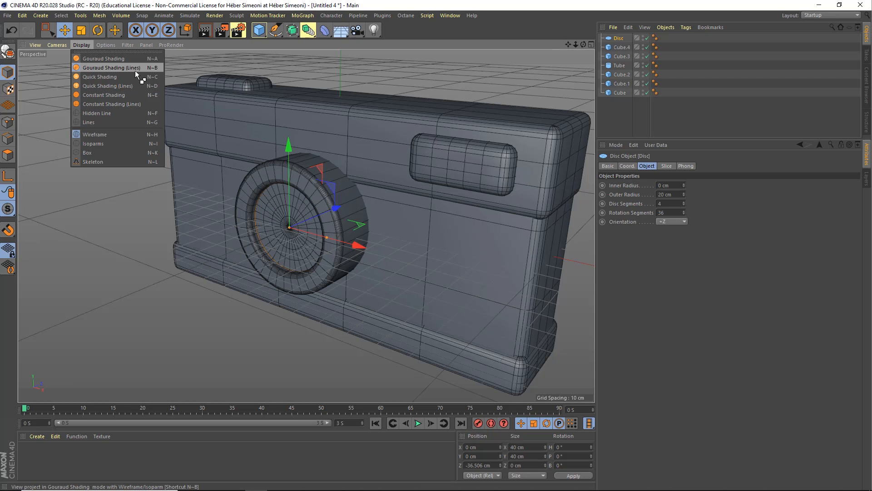
Set the perspective view's display mode to Gouraud Shading without lines.
click(113, 58)
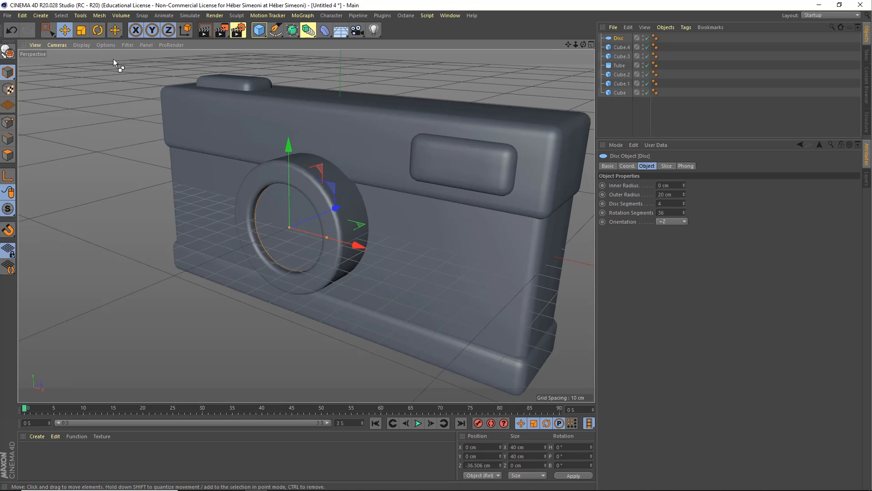
scroll(352, 197, down, 8)
mouse_move(318, 183)
alt+mouse_down()
mouse_move(307, 190)
mouse_move(328, 191)
alt+mouse_up()
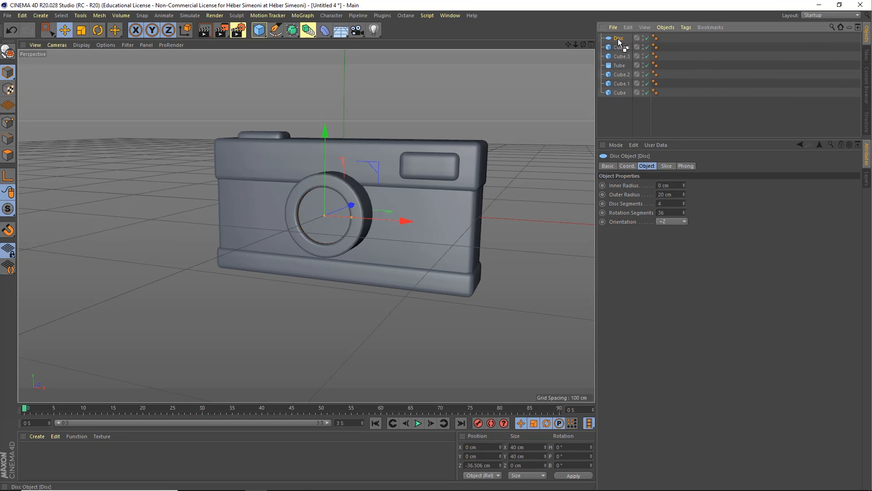
ctrl+click(619, 65)
drag(331, 176, 333, 141)
mouse_move(378, 196)
mouse_down()
mouse_move(397, 195)
mouse_move(374, 197)
mouse_up()
key(ctrl+z)
key(ctrl+z)
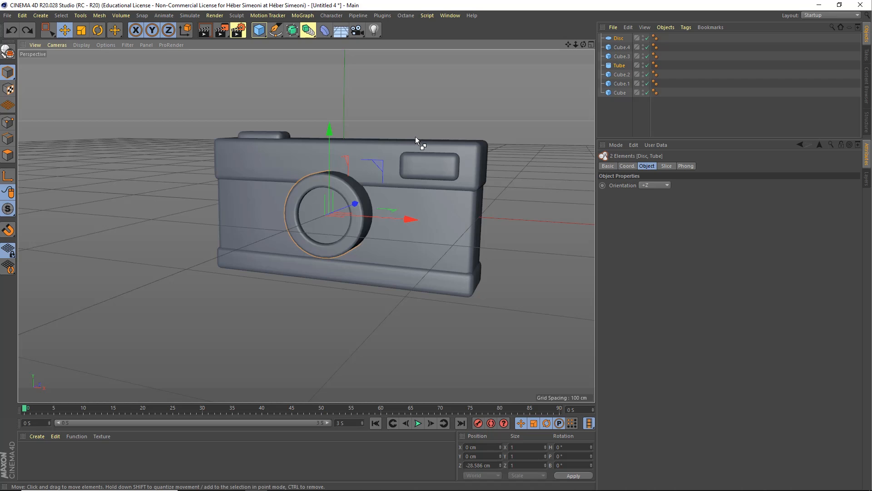
Select all the camera parts in the object list and group them under a single null.
alt+drag(415, 136, 299, 194)
click(631, 119)
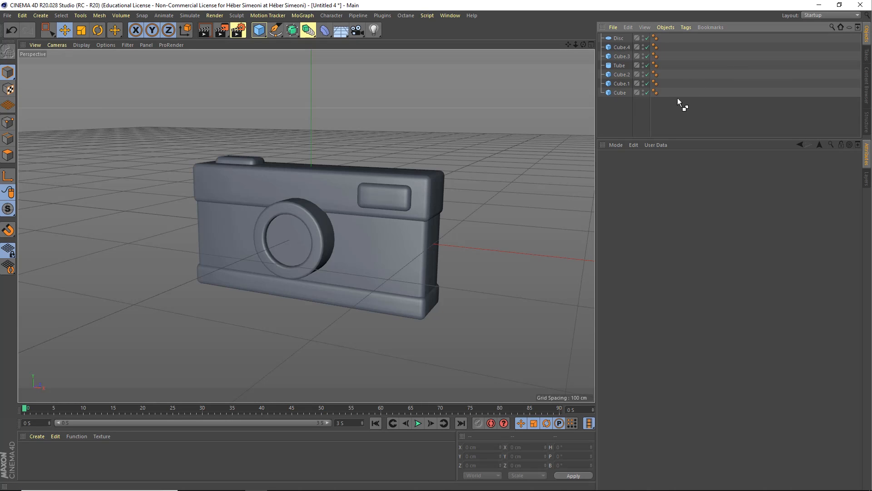
key(ctrl+a)
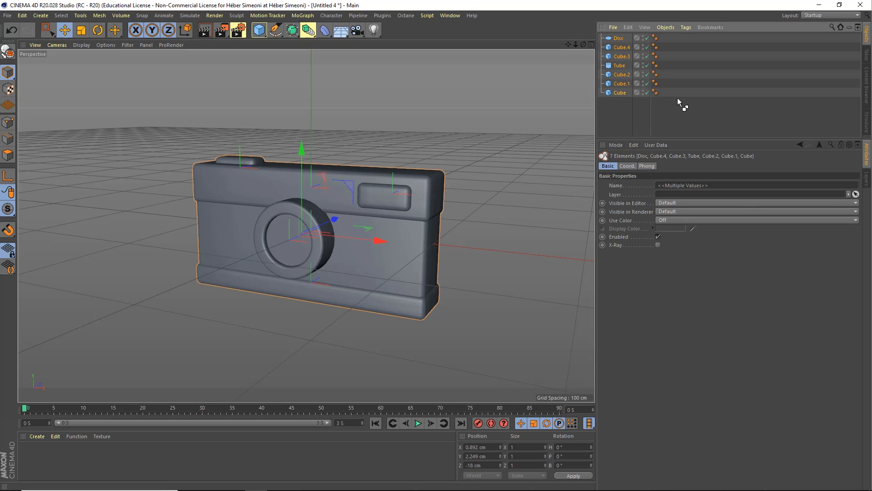
key(alt+g)
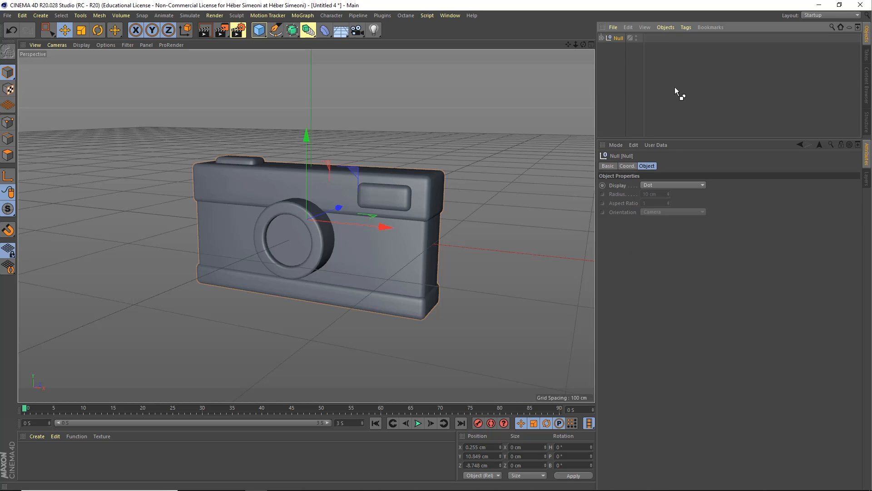
key(ctrl+z)
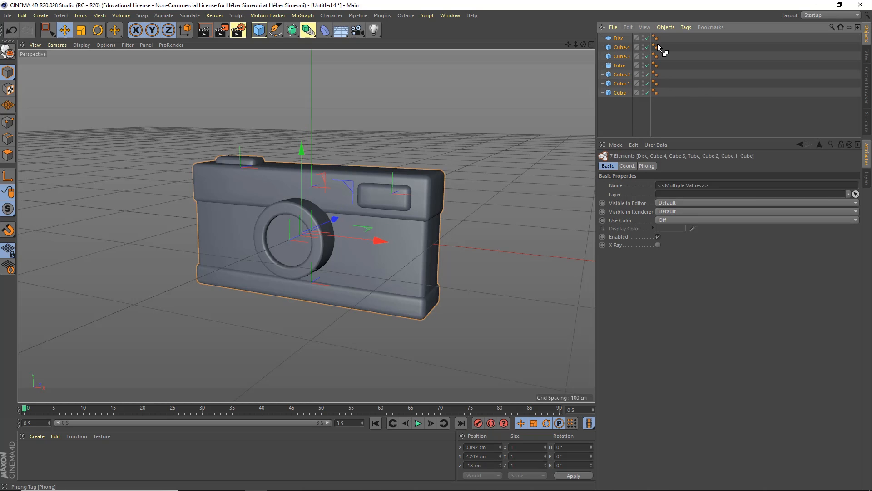
click(665, 27)
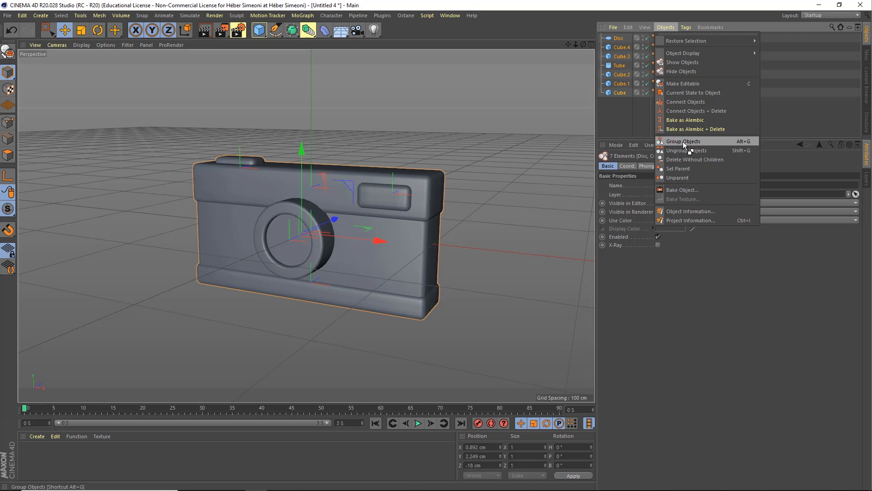
click(742, 143)
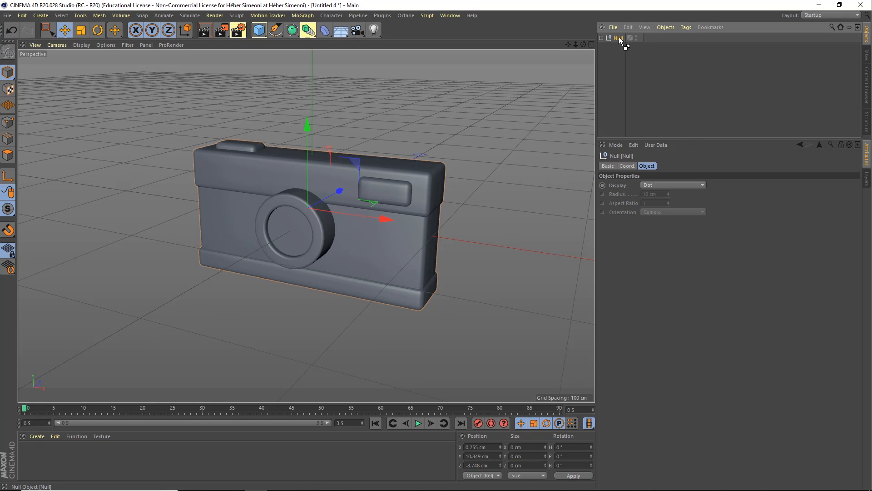
alt+middle_drag(369, 233, 423, 221)
alt+drag(423, 220, 375, 174)
key(r)
key(ctrl+z)
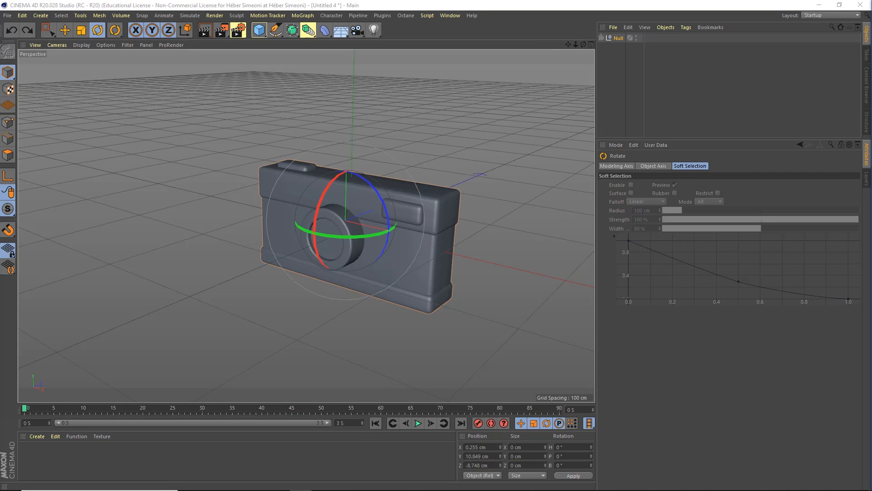
alt+middle_drag(310, 211, 310, 179)
alt+drag(309, 179, 329, 189)
alt+right_drag(329, 189, 355, 197)
alt+middle_drag(356, 197, 345, 189)
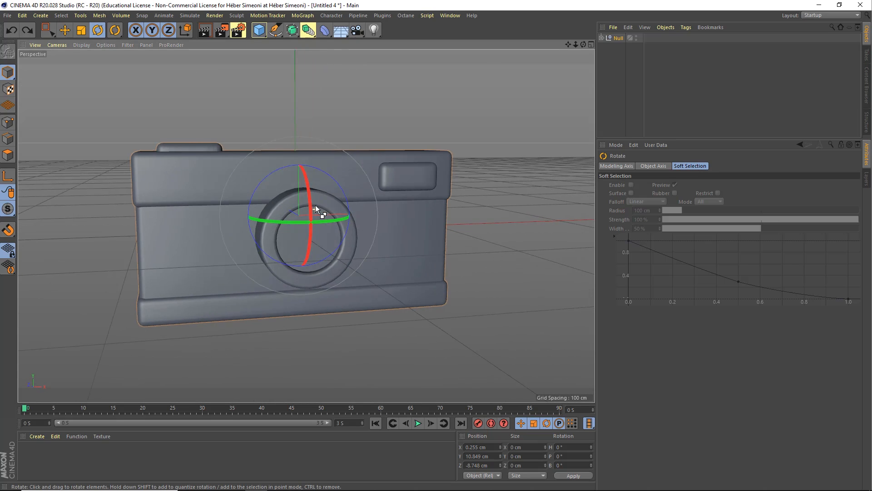
alt+drag(316, 205, 310, 204)
click(368, 122)
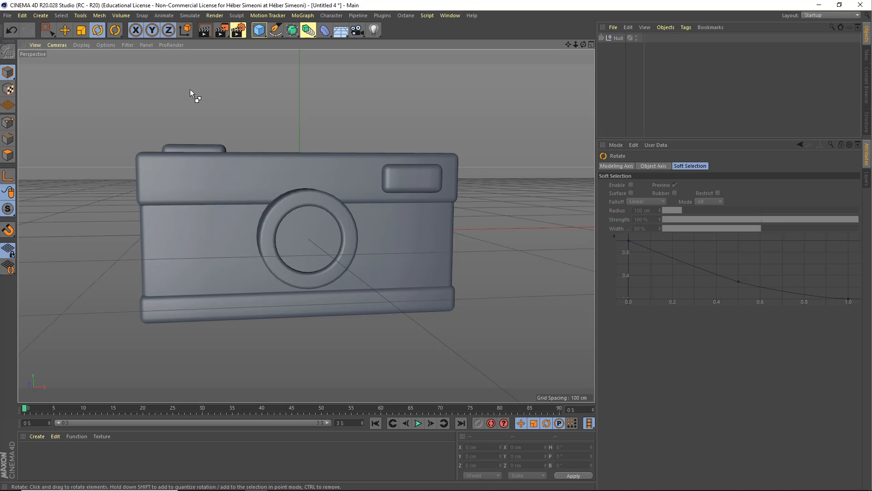
alt+drag(239, 190, 318, 200)
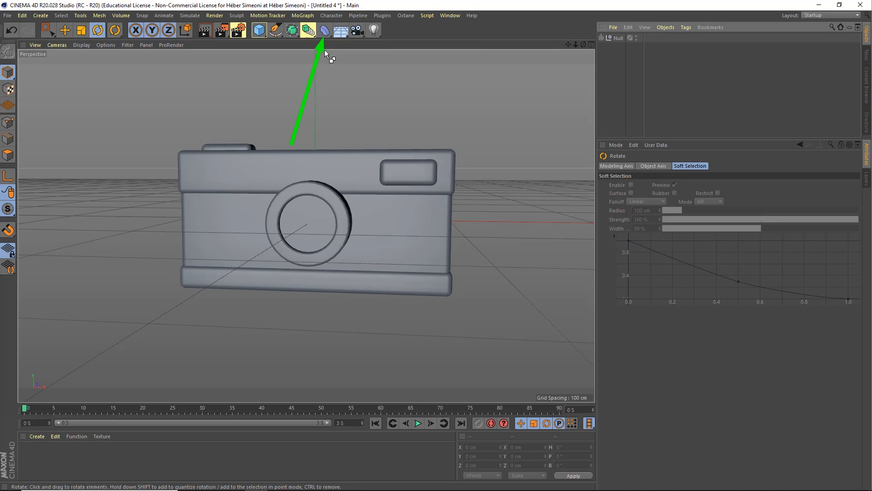
Add a Bulge deformer to the scene around the grouped camera.
click(325, 30)
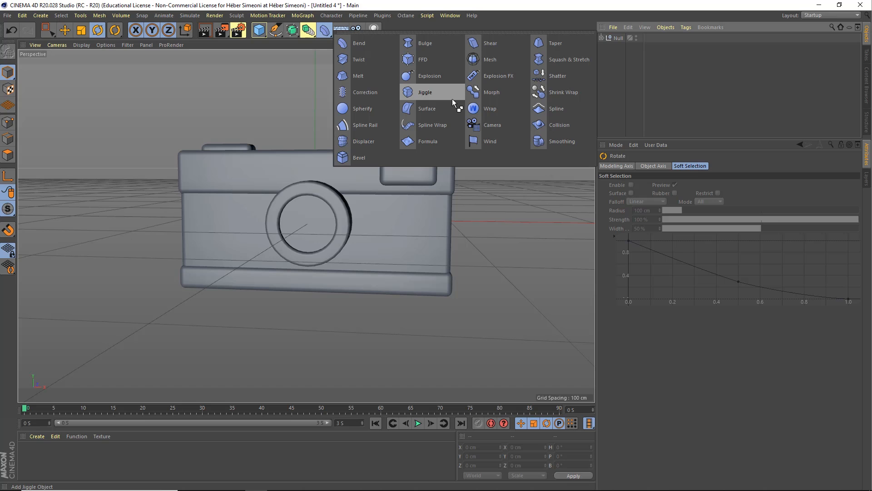
click(430, 41)
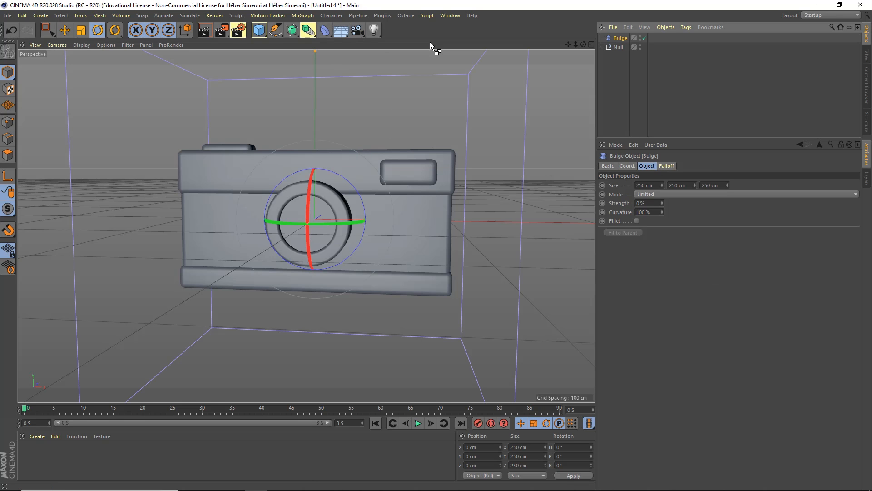
scroll(363, 193, down, 2)
alt+drag(363, 192, 304, 212)
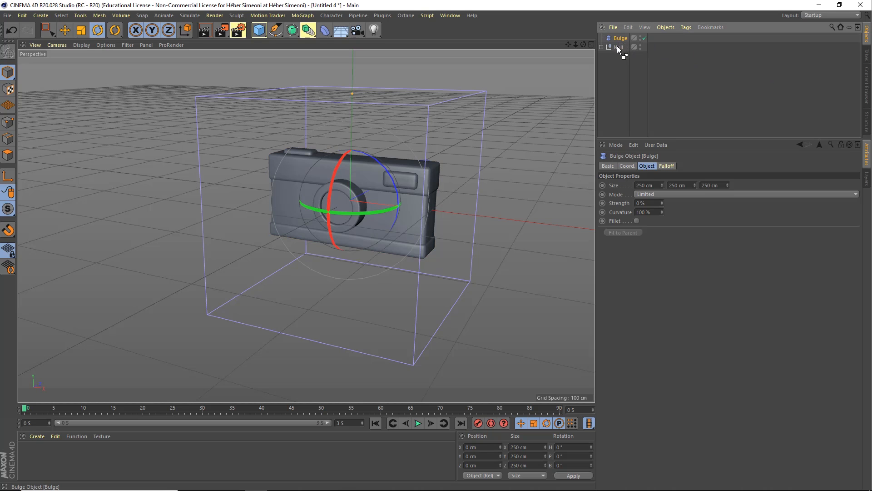
Make the Bulge deformer the first child of the camera's null.
drag(617, 47, 617, 48)
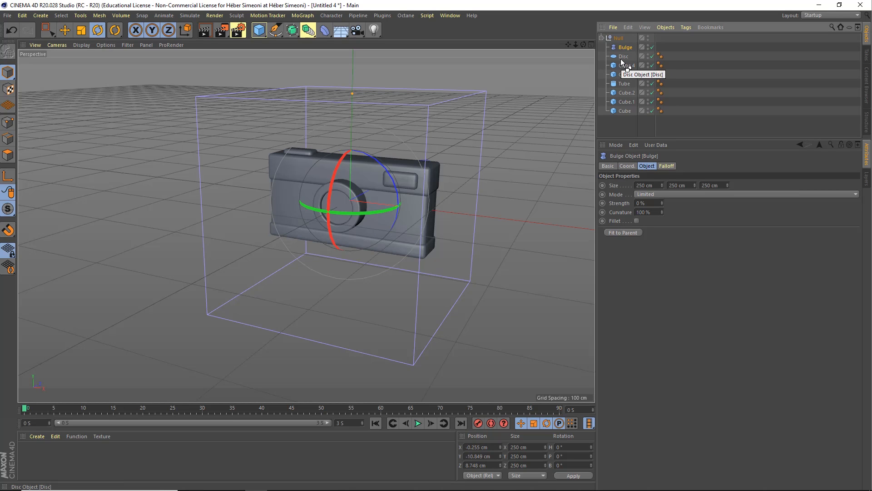
click(601, 38)
click(602, 38)
click(601, 38)
click(602, 38)
click(601, 38)
click(601, 39)
click(601, 38)
click(602, 38)
click(601, 38)
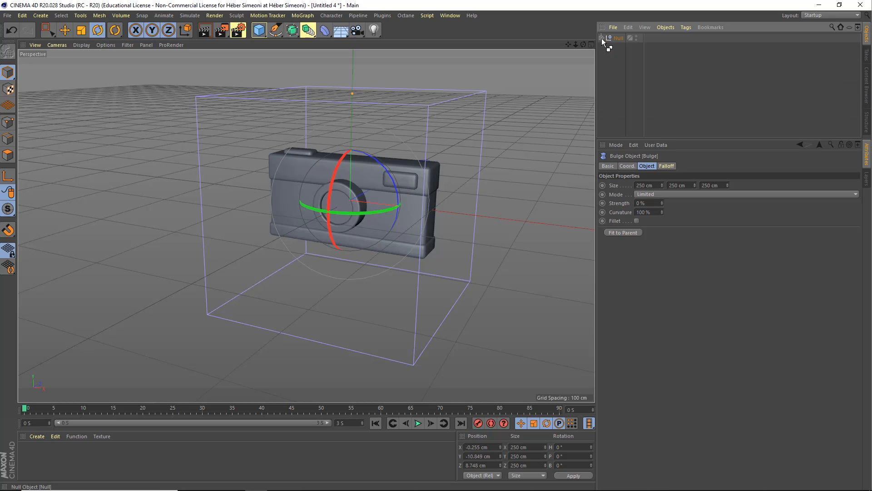
click(601, 38)
click(601, 39)
click(601, 38)
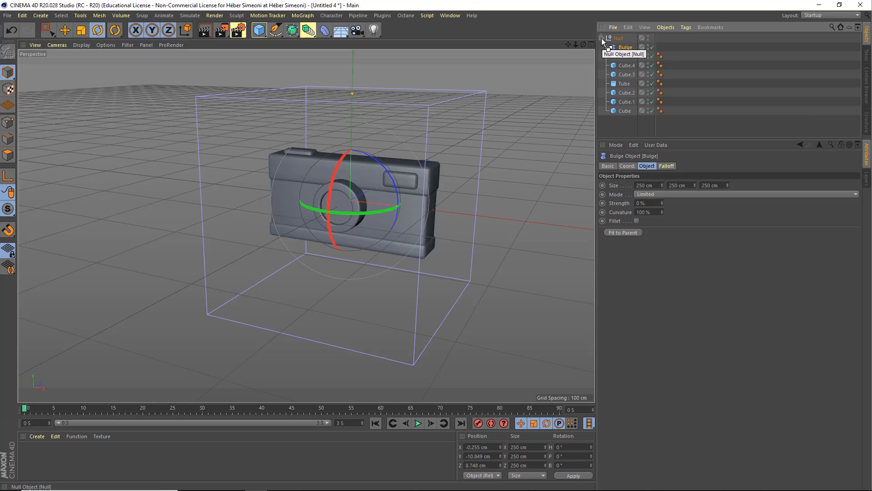
click(601, 38)
click(601, 39)
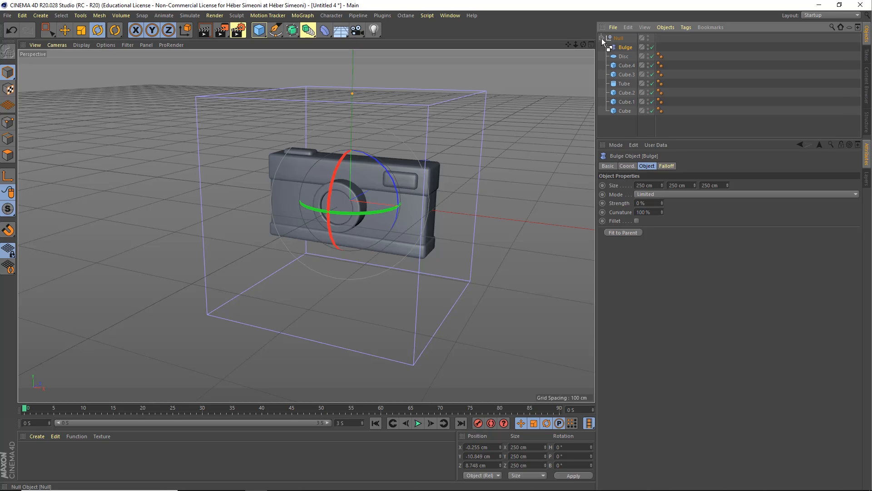
Go through the null's children one by one, from the disc down to the base cube, and reselect the Bulge deformer.
click(626, 56)
click(625, 67)
click(623, 74)
click(623, 84)
click(622, 93)
click(623, 101)
click(624, 110)
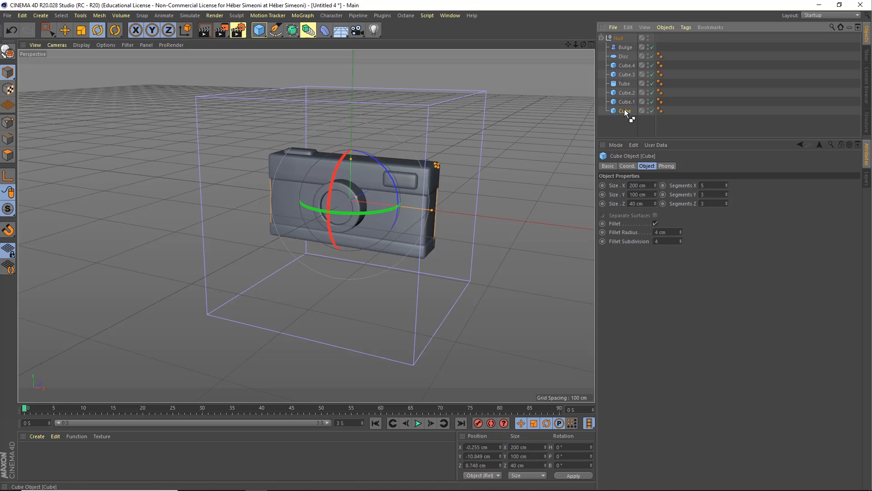
click(627, 47)
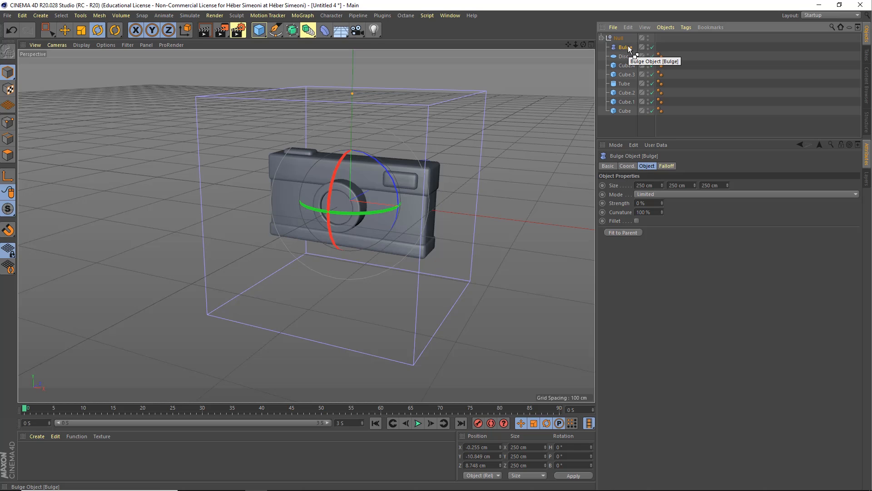
drag(628, 114, 627, 114)
drag(624, 45, 622, 48)
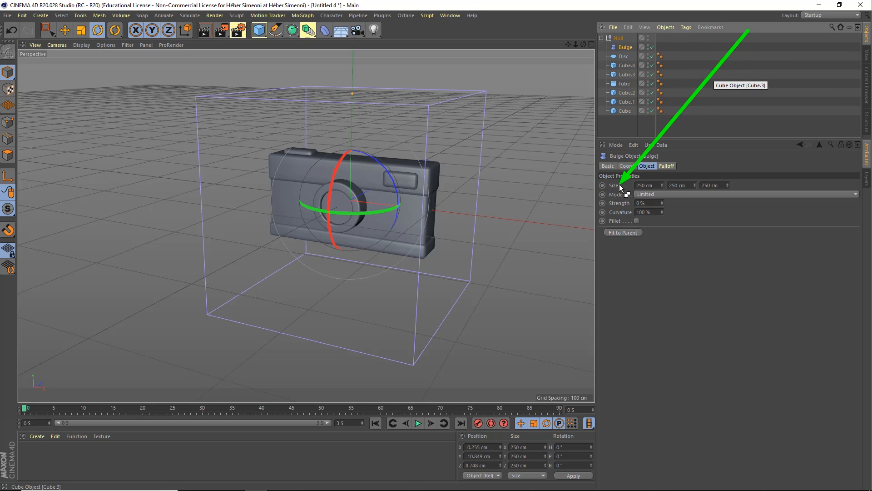
Reduce the Bulge deformer's X size to 222 cm so its cage fits the camera's width in the front view.
mouse_move(663, 186)
mouse_down()
mouse_move(663, 146)
mouse_move(662, 189)
mouse_move(663, 179)
mouse_move(657, 184)
mouse_up()
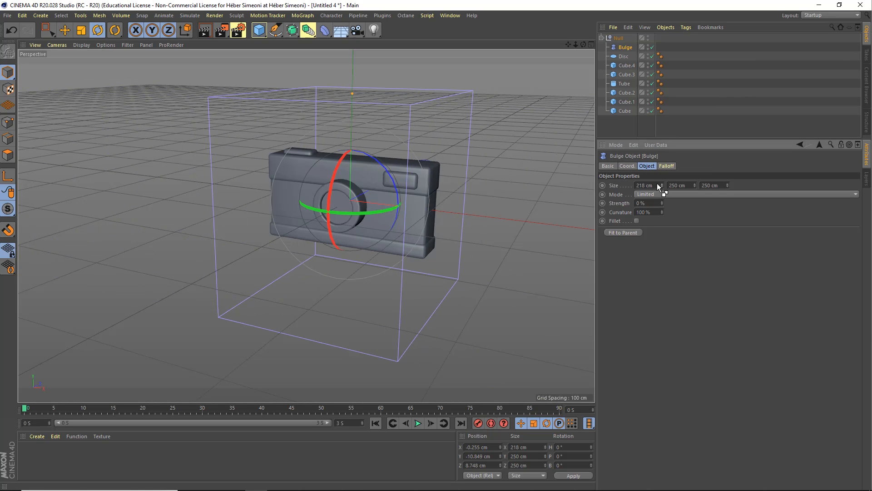
middle_click(367, 163)
scroll(435, 312, down, 3)
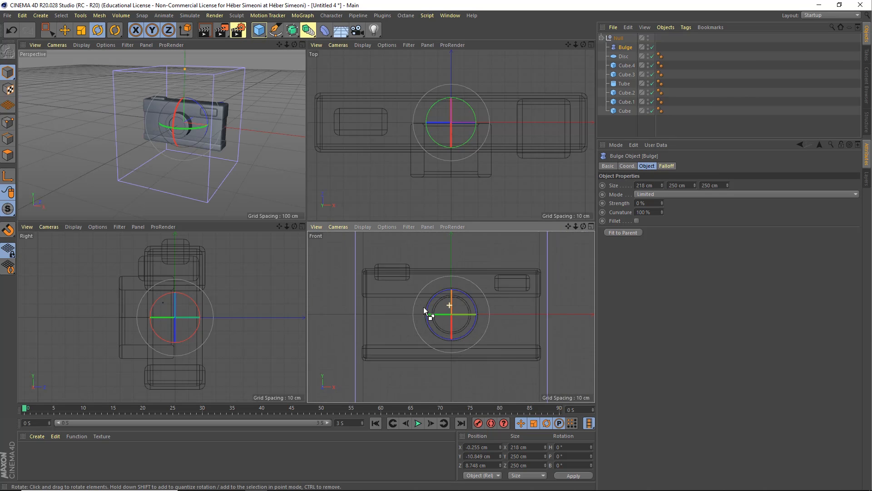
scroll(443, 181, down, 3)
scroll(423, 127, down, 1)
scroll(150, 325, down, 5)
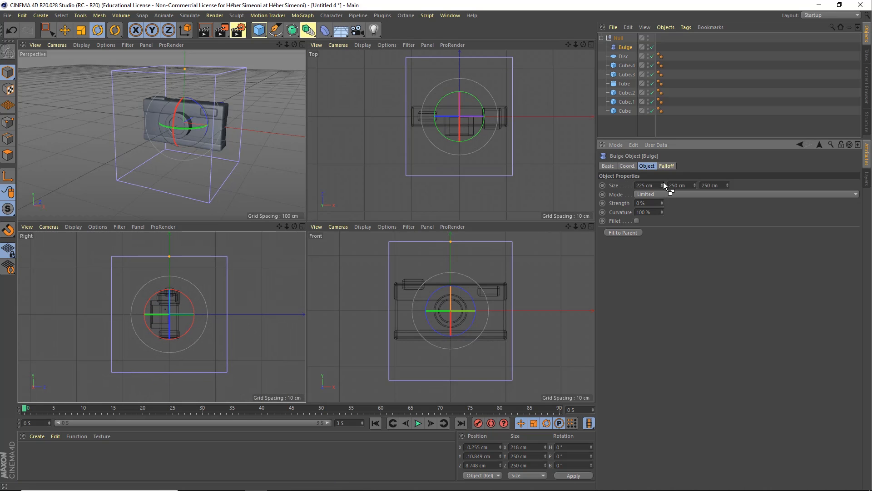
mouse_move(662, 183)
mouse_down()
mouse_move(665, 173)
mouse_move(664, 182)
mouse_up()
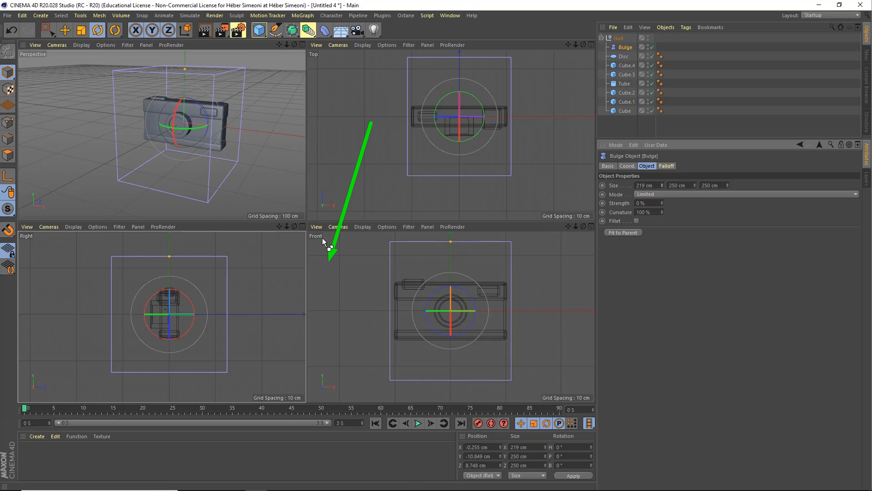
click(661, 194)
click(662, 185)
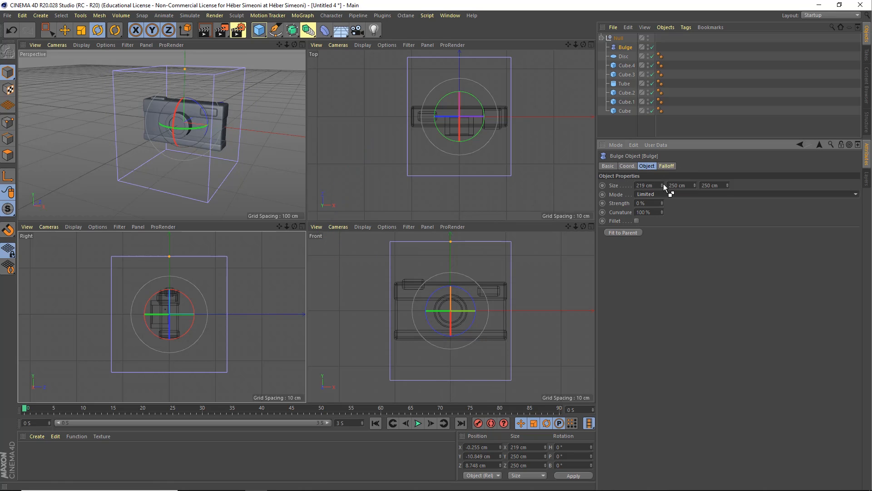
drag(663, 186, 662, 185)
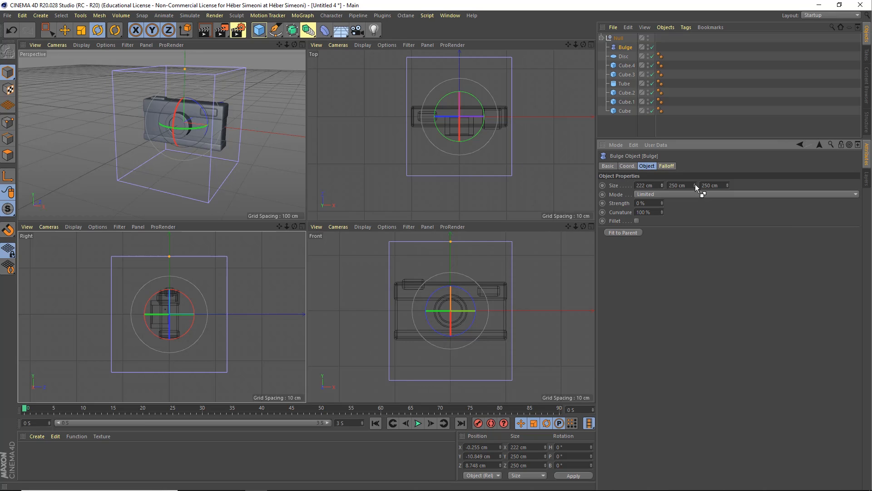
Shrink the Bulge cage around the camera to 130 cm in Y and 102 cm in Z.
drag(695, 184, 702, 210)
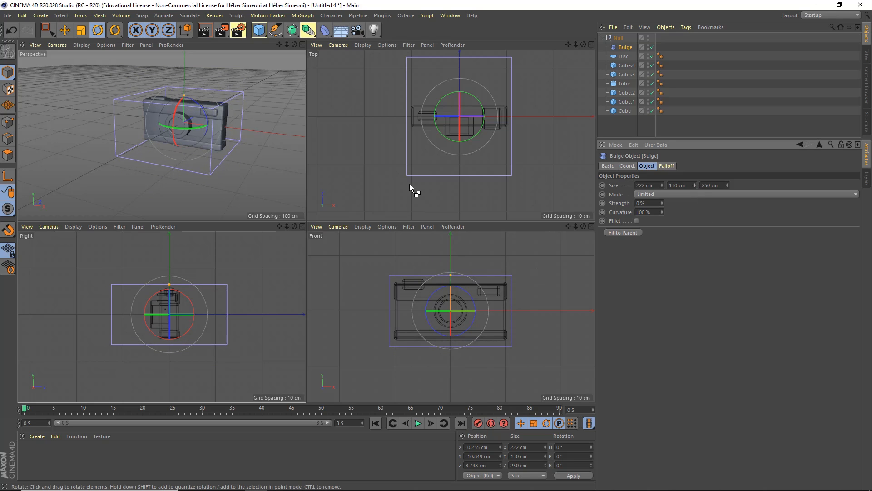
mouse_move(381, 185)
mouse_down()
mouse_move(320, 60)
mouse_move(728, 190)
mouse_up()
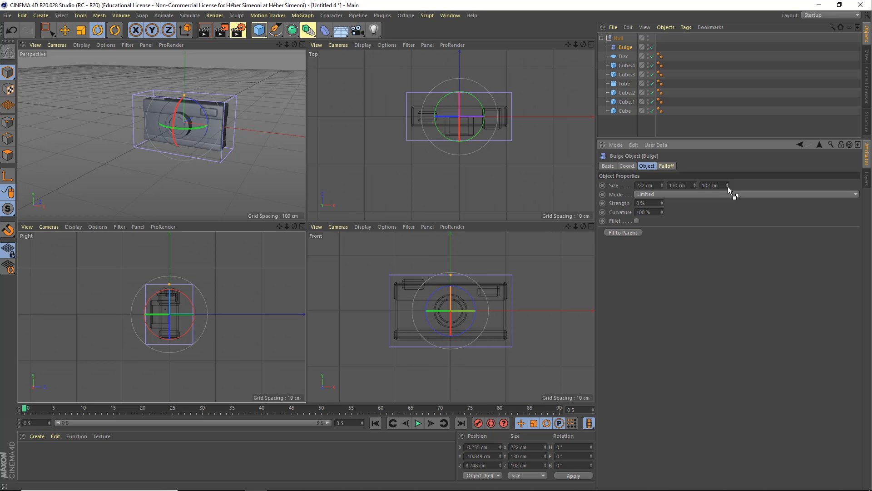
middle_click(236, 157)
mouse_move(369, 214)
alt+mouse_down()
mouse_move(410, 216)
mouse_move(360, 219)
alt+mouse_up()
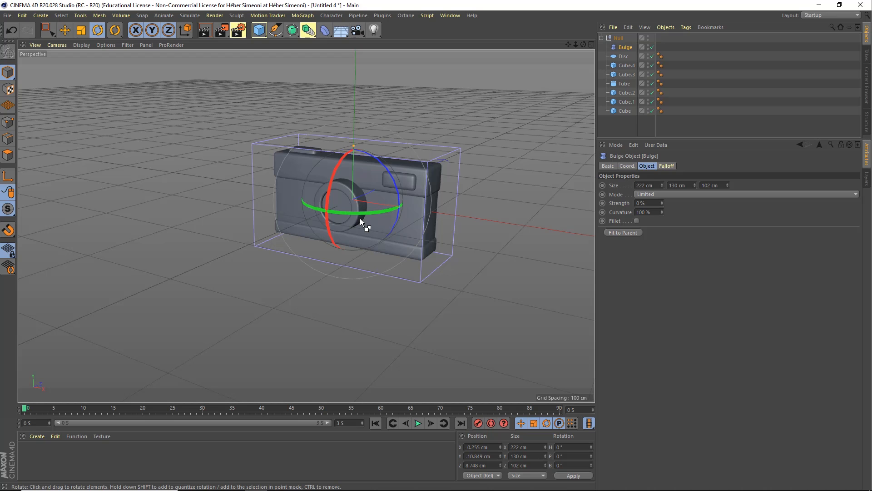
scroll(391, 181, up, 5)
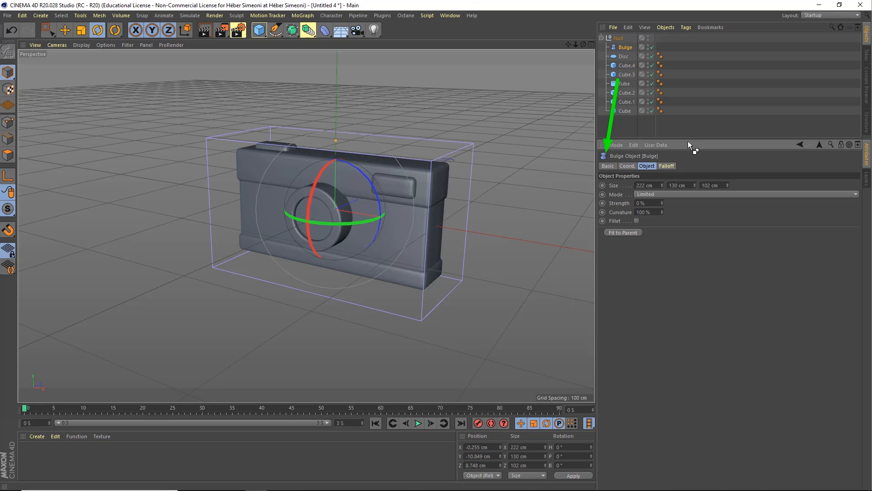
Set the Bulge deformer's strength to 25%.
mouse_move(703, 124)
mouse_down()
mouse_move(629, 200)
mouse_move(662, 202)
mouse_up()
click(620, 44)
text(25)
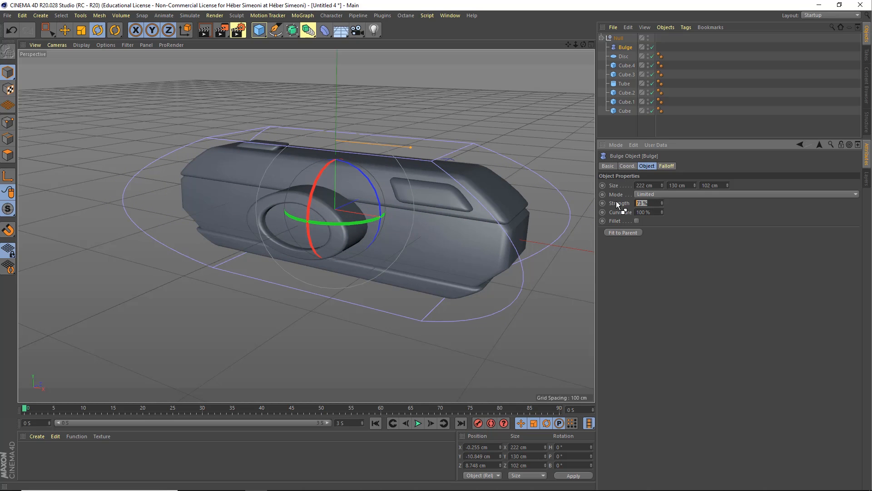
key(Return)
mouse_move(350, 189)
alt+mouse_down()
mouse_move(311, 192)
mouse_move(388, 165)
mouse_move(324, 180)
mouse_move(345, 187)
alt+mouse_up()
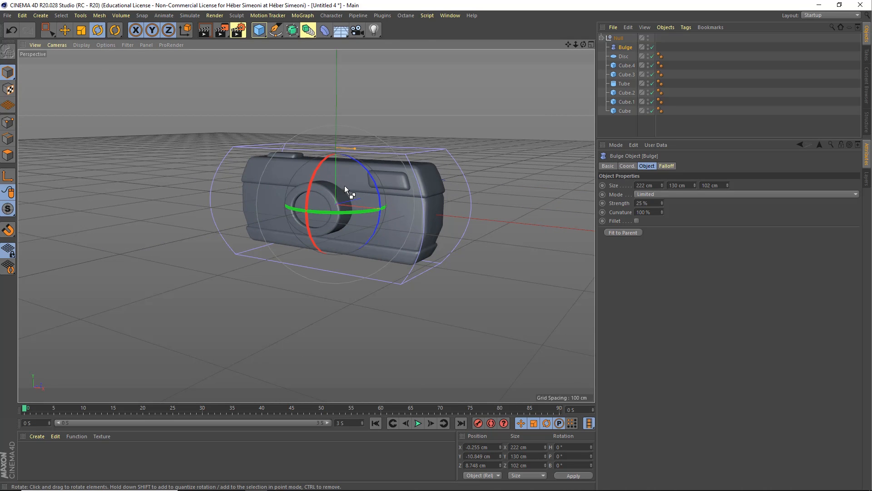
alt+drag(345, 187, 343, 212)
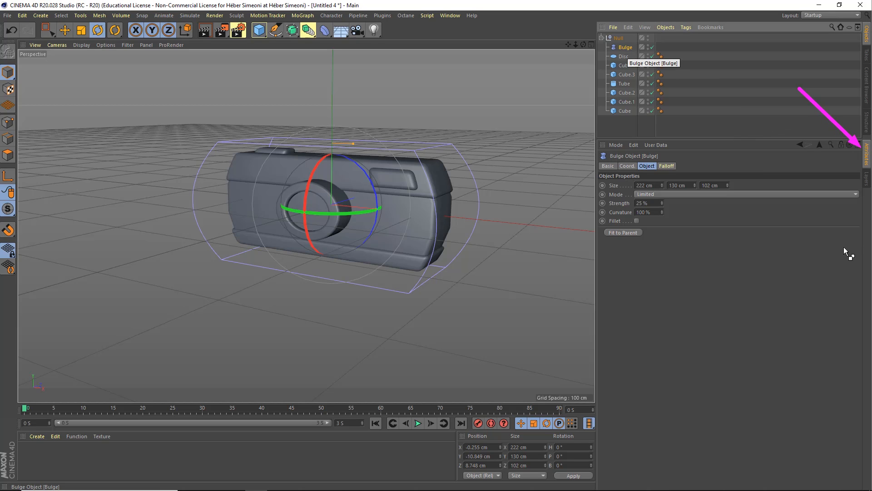
Rotate the Bulge deformer to a bank angle of 90° in its coordinates.
click(627, 166)
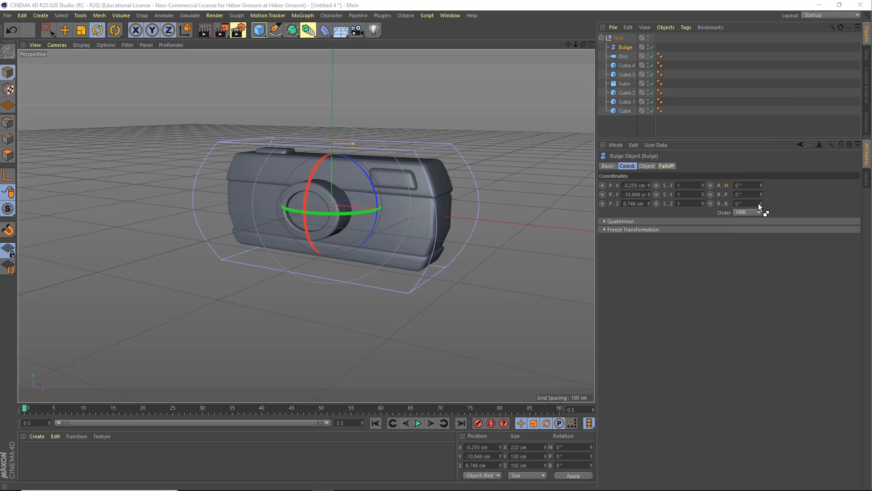
drag(762, 202, 759, 203)
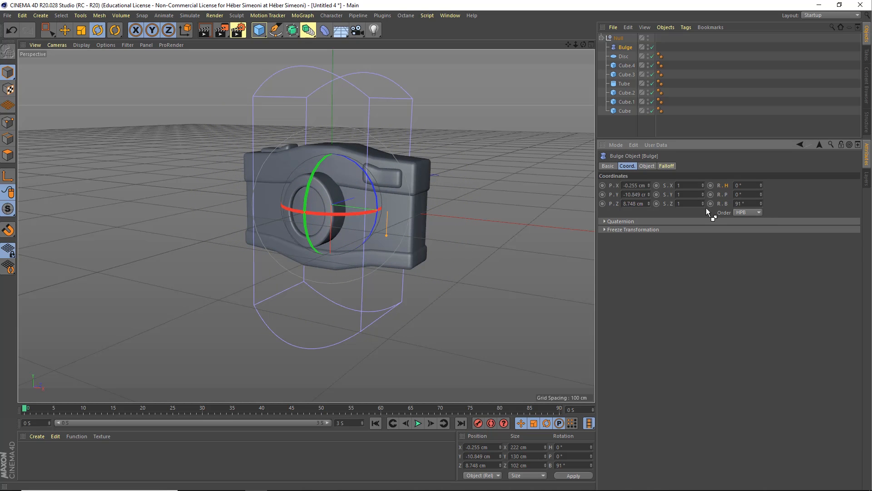
key(0)
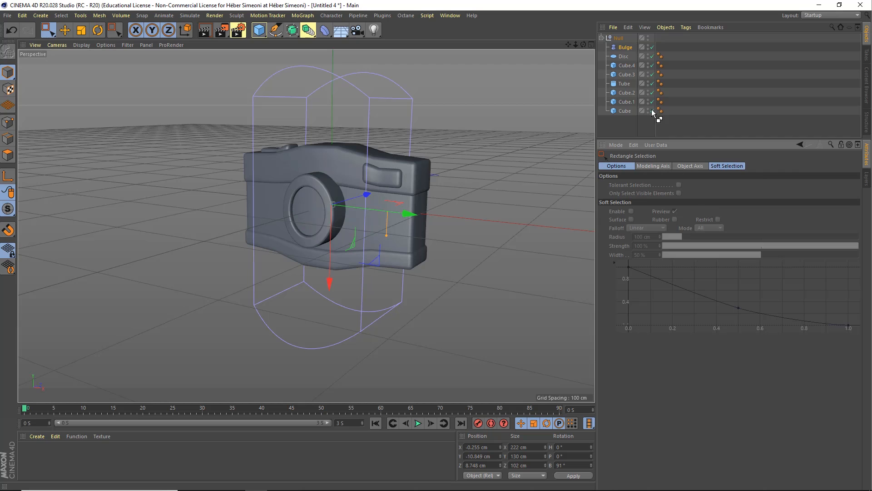
click(623, 49)
drag(752, 203, 727, 203)
text(90)
key(Return)
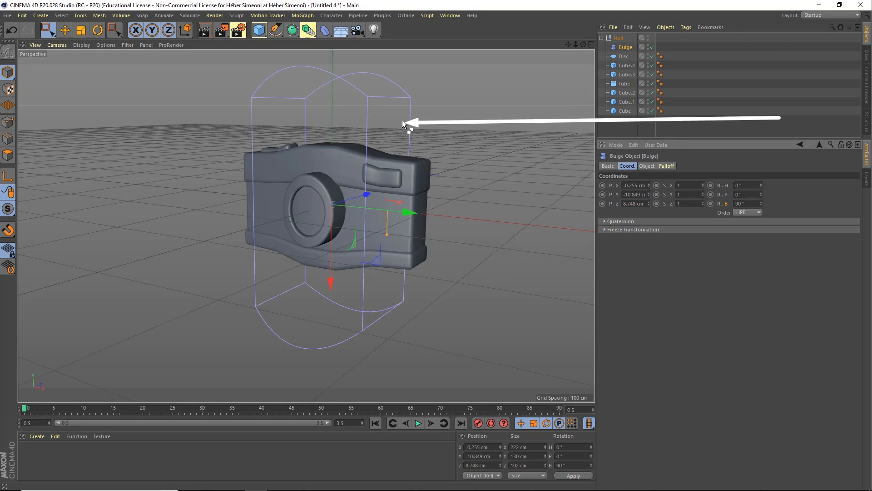
Resize the rotated Bulge cage to 155 cm in X, 226 cm in Y and 106 cm in Z around the whole camera.
click(647, 166)
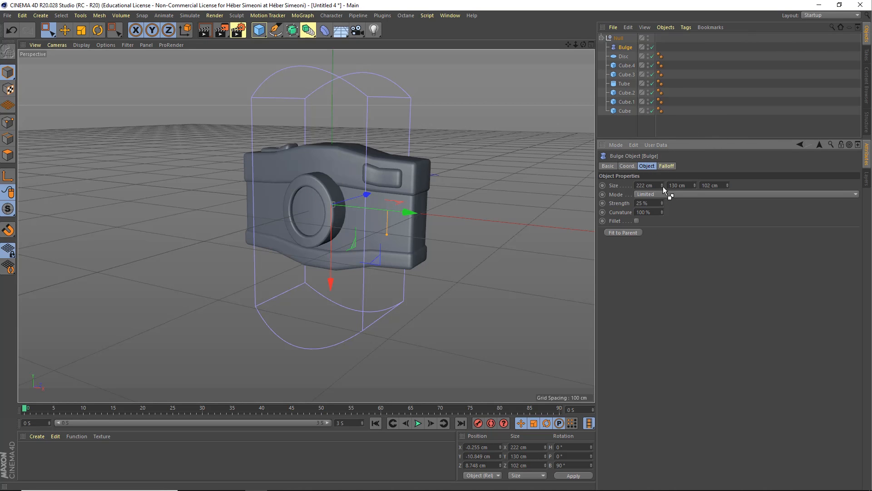
drag(662, 185, 662, 184)
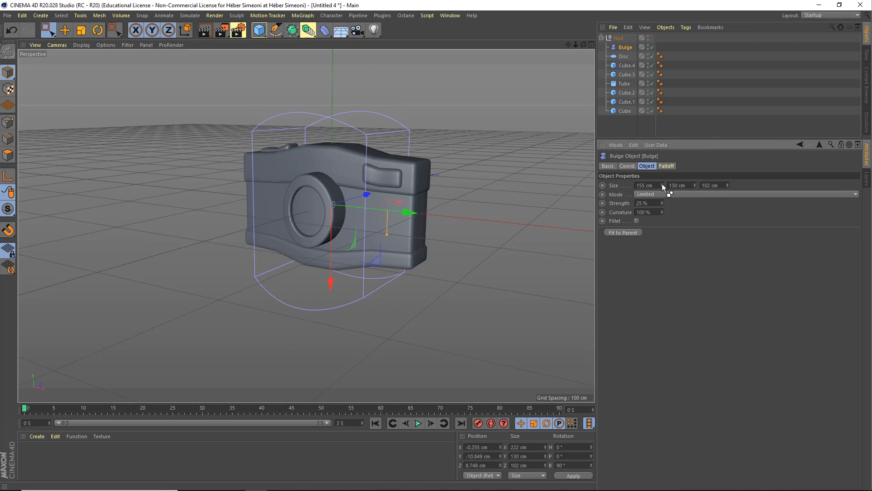
drag(728, 186, 696, 184)
middle_click(408, 219)
middle_click(195, 132)
alt+drag(294, 171, 392, 155)
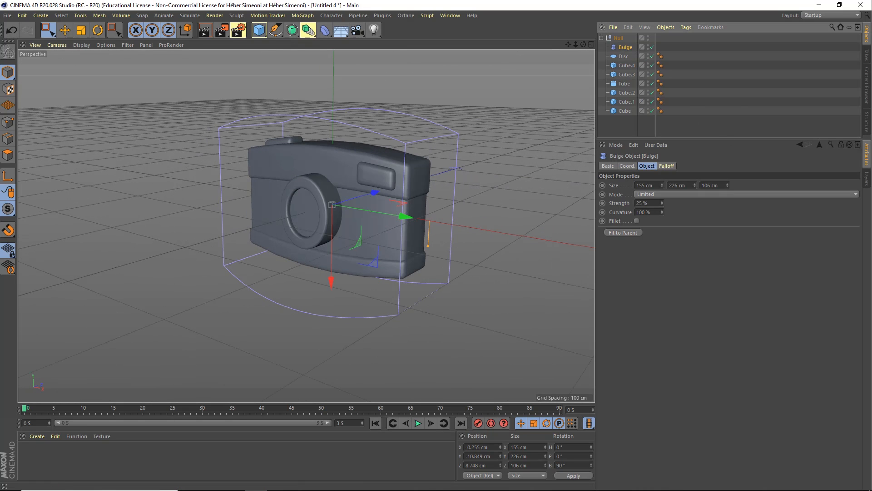
Lower the Bulge deformer's strength to 16% and deselect all objects.
mouse_move(661, 203)
mouse_down()
mouse_move(664, 196)
mouse_move(662, 203)
mouse_up()
alt+drag(261, 203, 322, 186)
alt+right_drag(322, 187, 354, 206)
alt+drag(354, 205, 329, 220)
drag(663, 200, 663, 201)
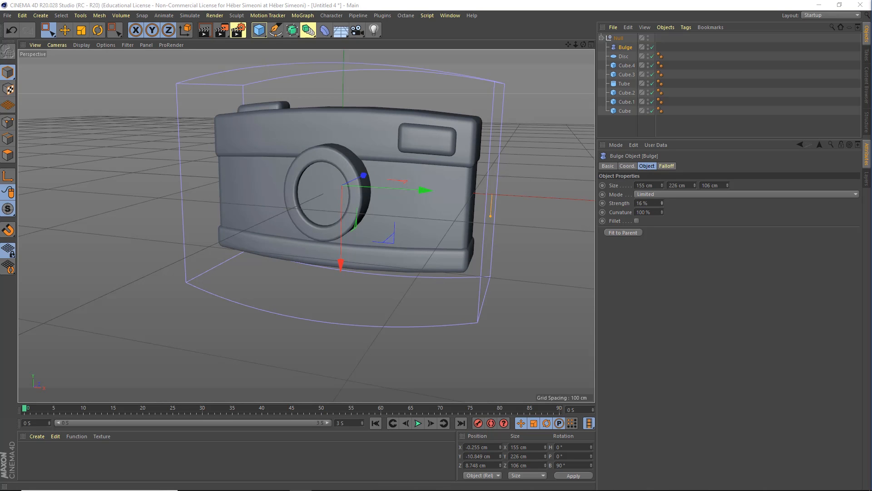
alt+right_drag(362, 178, 328, 193)
alt+drag(328, 193, 283, 209)
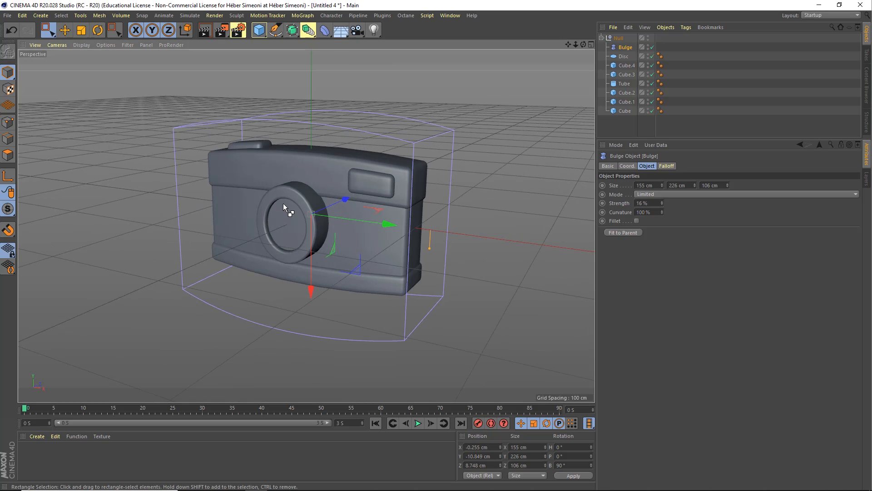
alt+right_drag(351, 208, 317, 207)
alt+drag(317, 208, 328, 185)
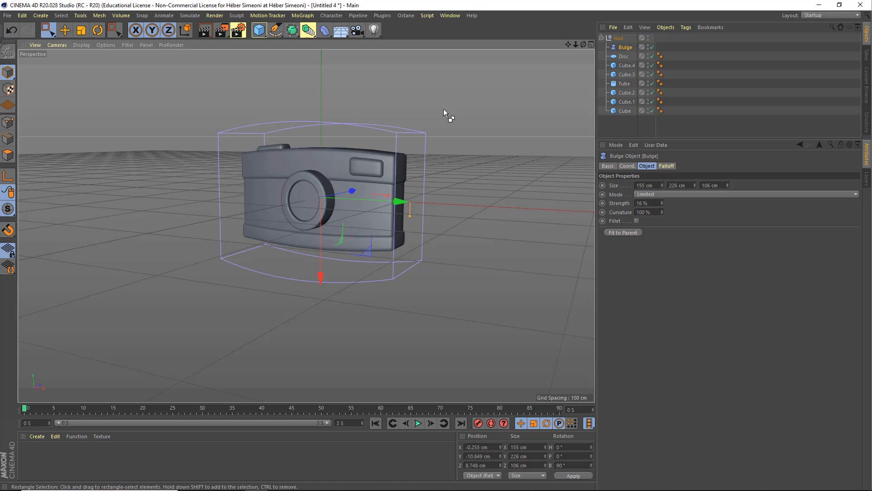
click(444, 108)
alt+drag(353, 196, 309, 230)
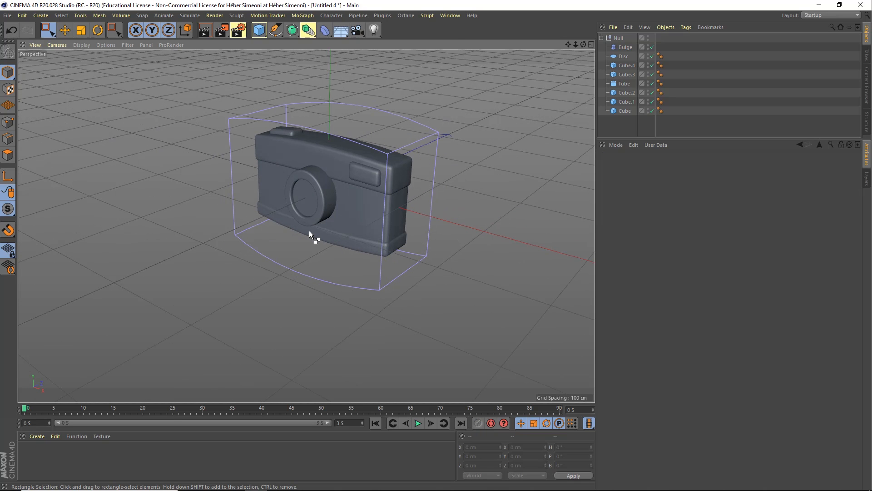